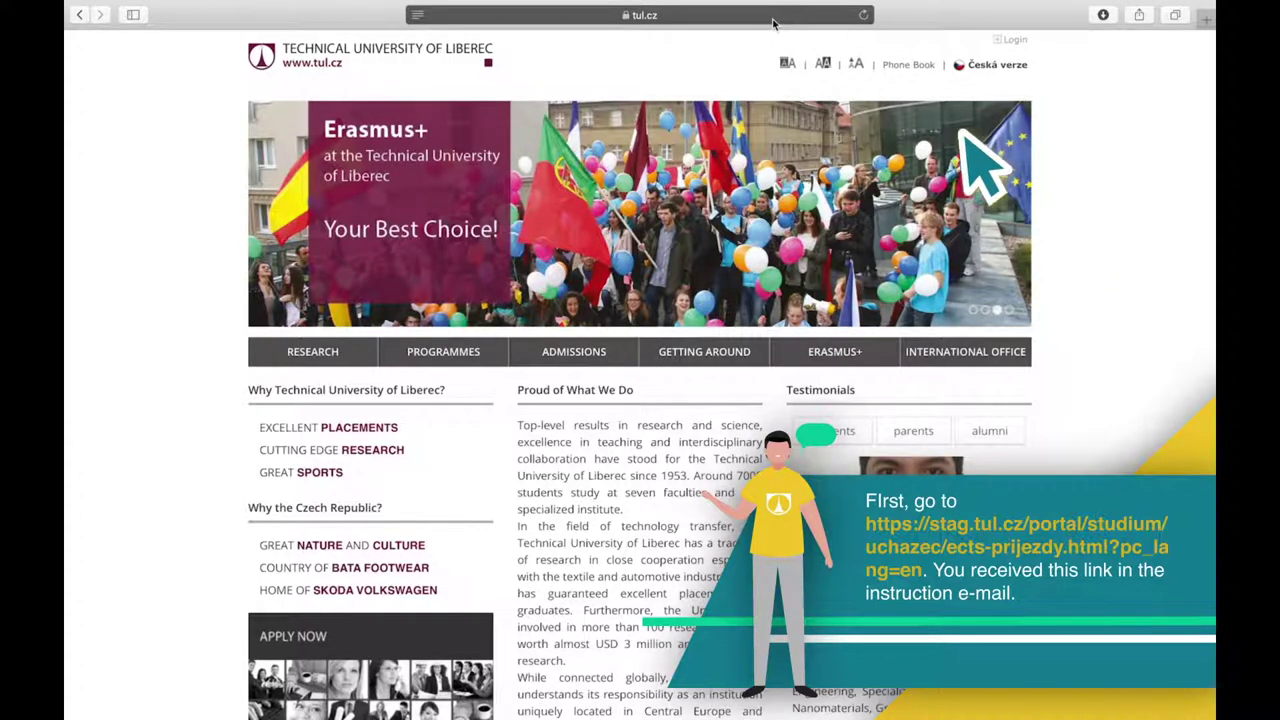
Load the stag.tul.cz ECTS arrivals page in Safari.
{"action": "type", "text": "https://stag.tul.c"}
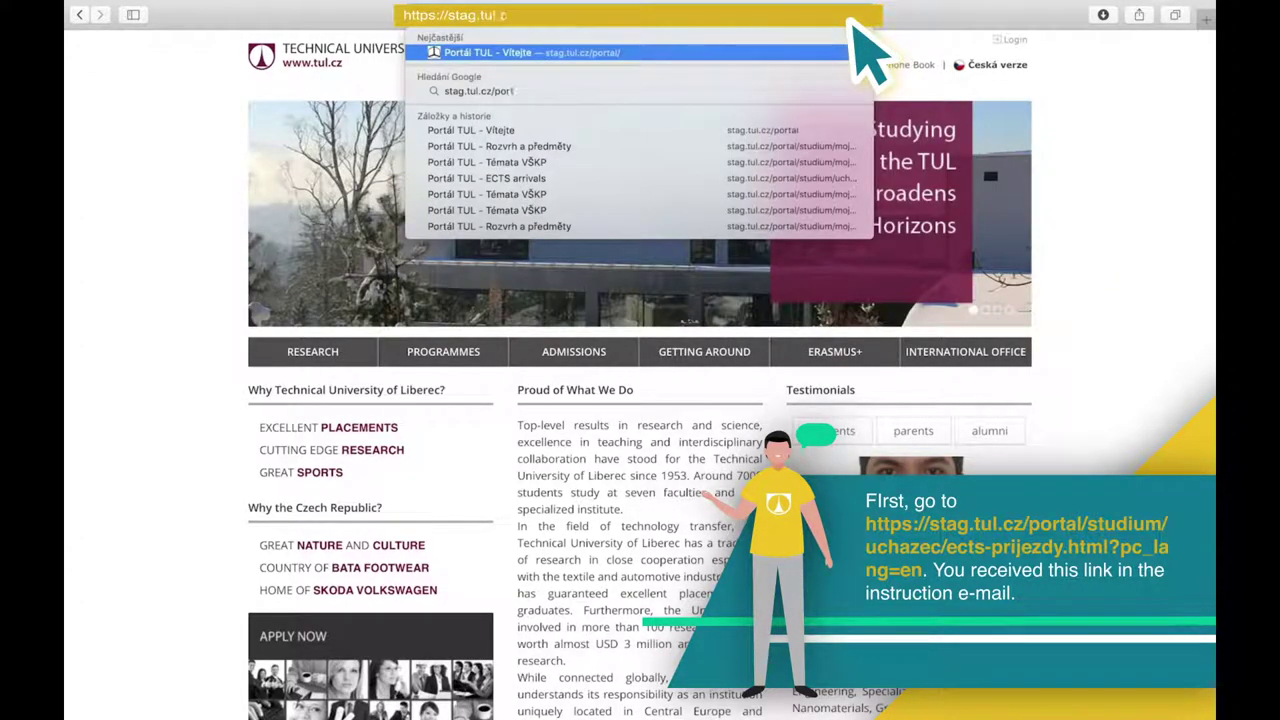
{"action": "type", "text": "z/portal/studium/ucha"}
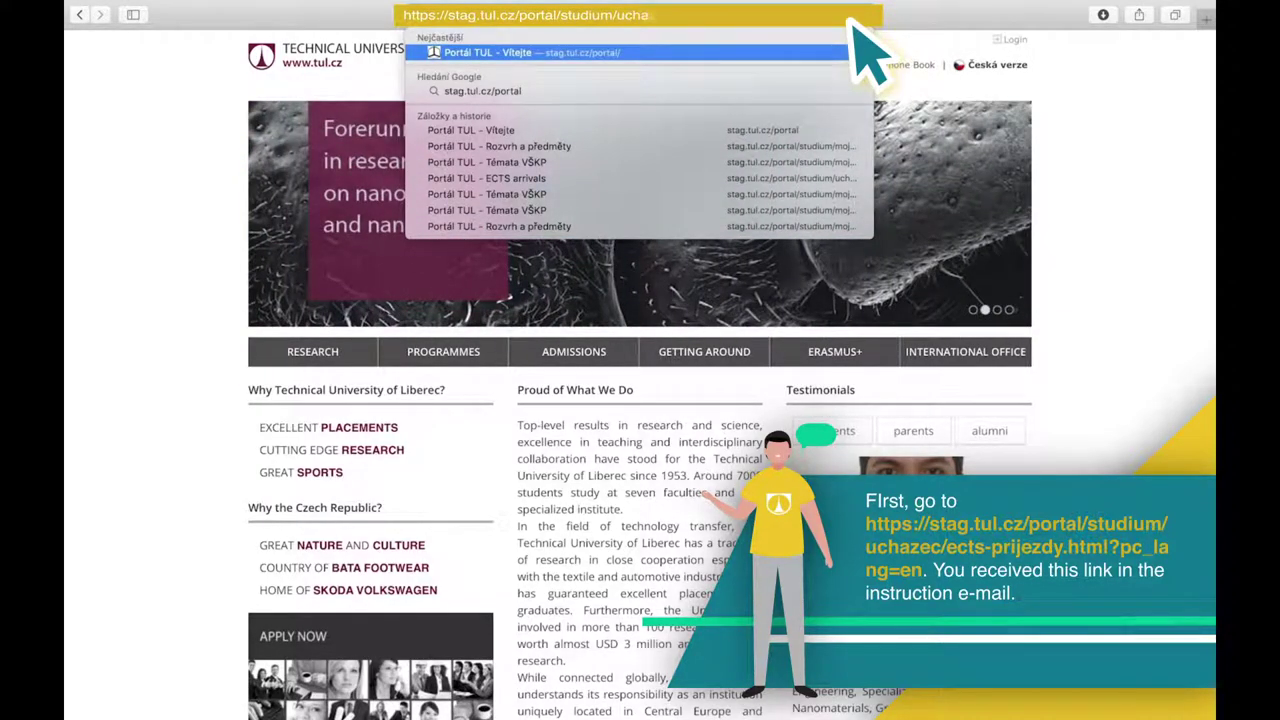
{"action": "type", "text": "zec/ects-prijezdy.html?pc_l"}
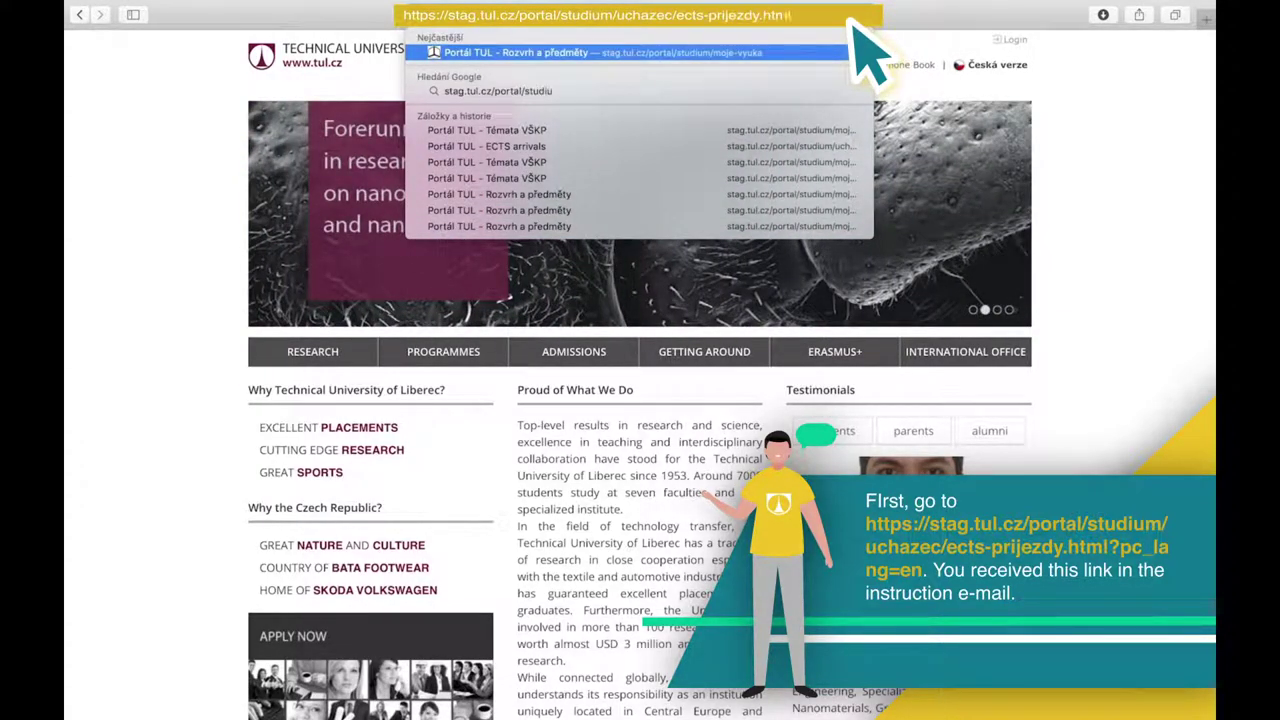
{"action": "type", "text": "ang=en"}
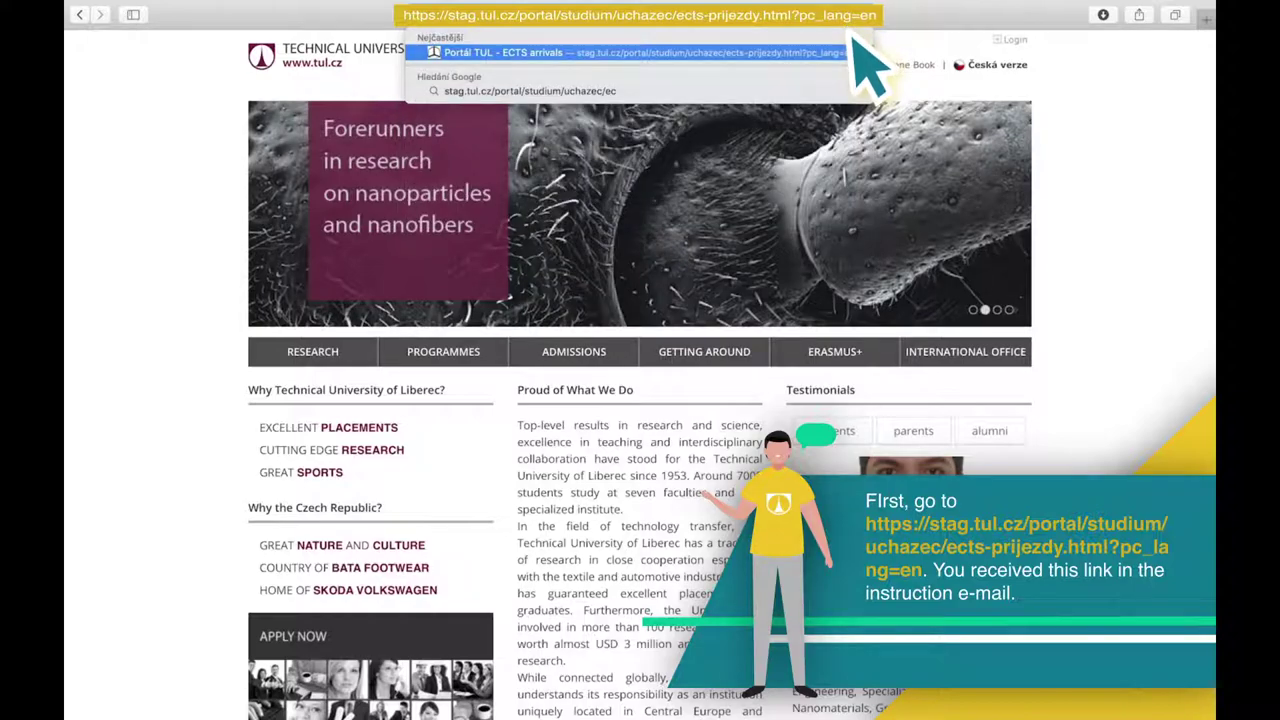
{"action": "key", "text": "Return"}
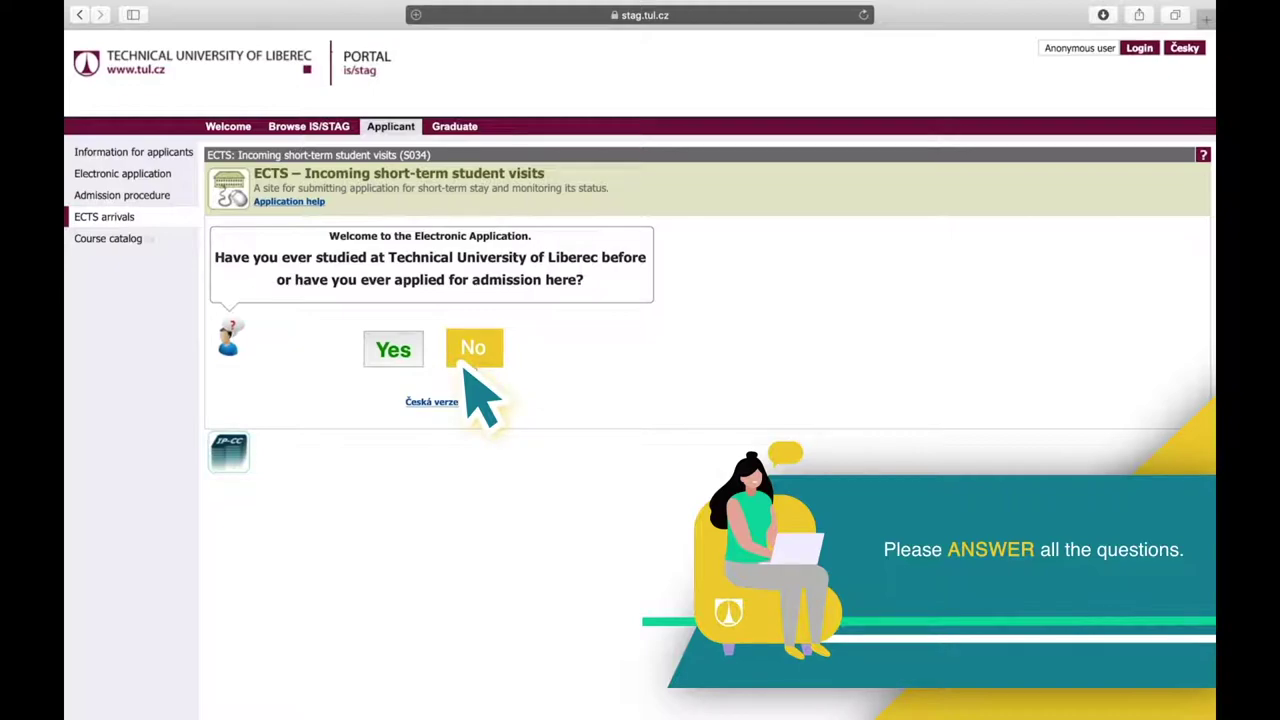
Answer No to prior study here, Czech/Slovak citizenship, and having a Czech birth code.
{"action": "left_click", "coordinate": [466, 360]}
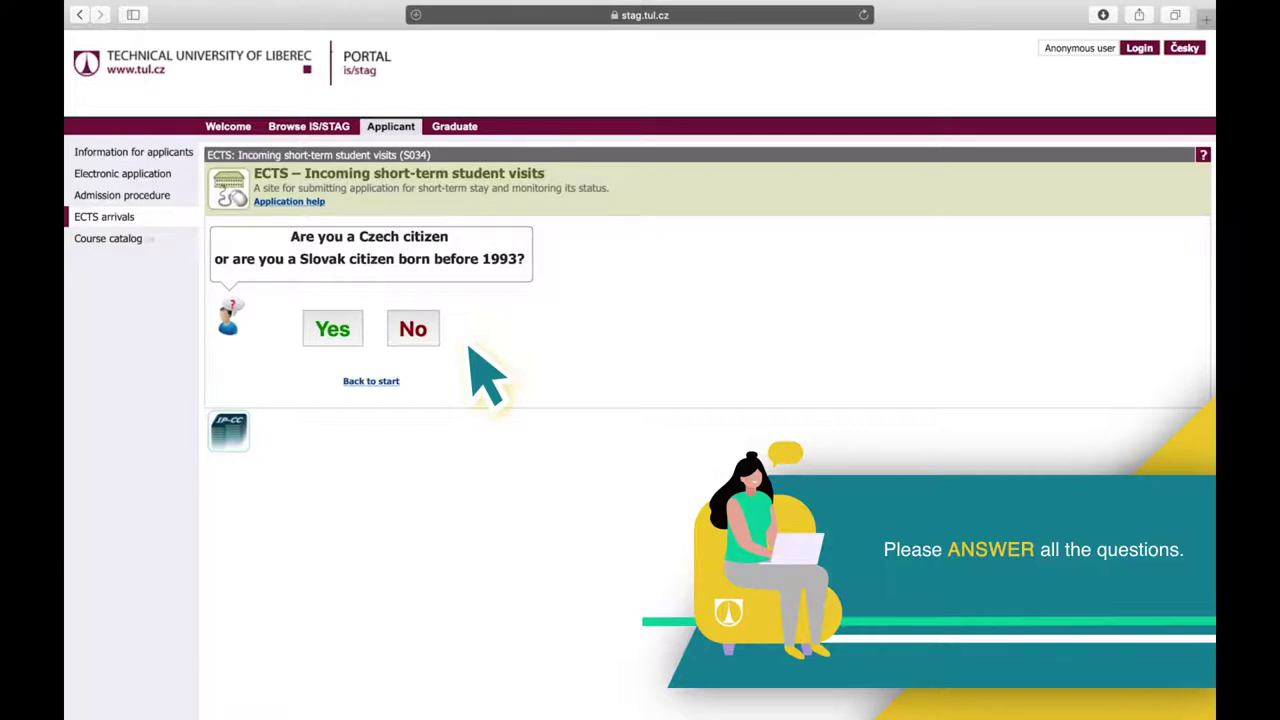
{"action": "left_click", "coordinate": [418, 326]}
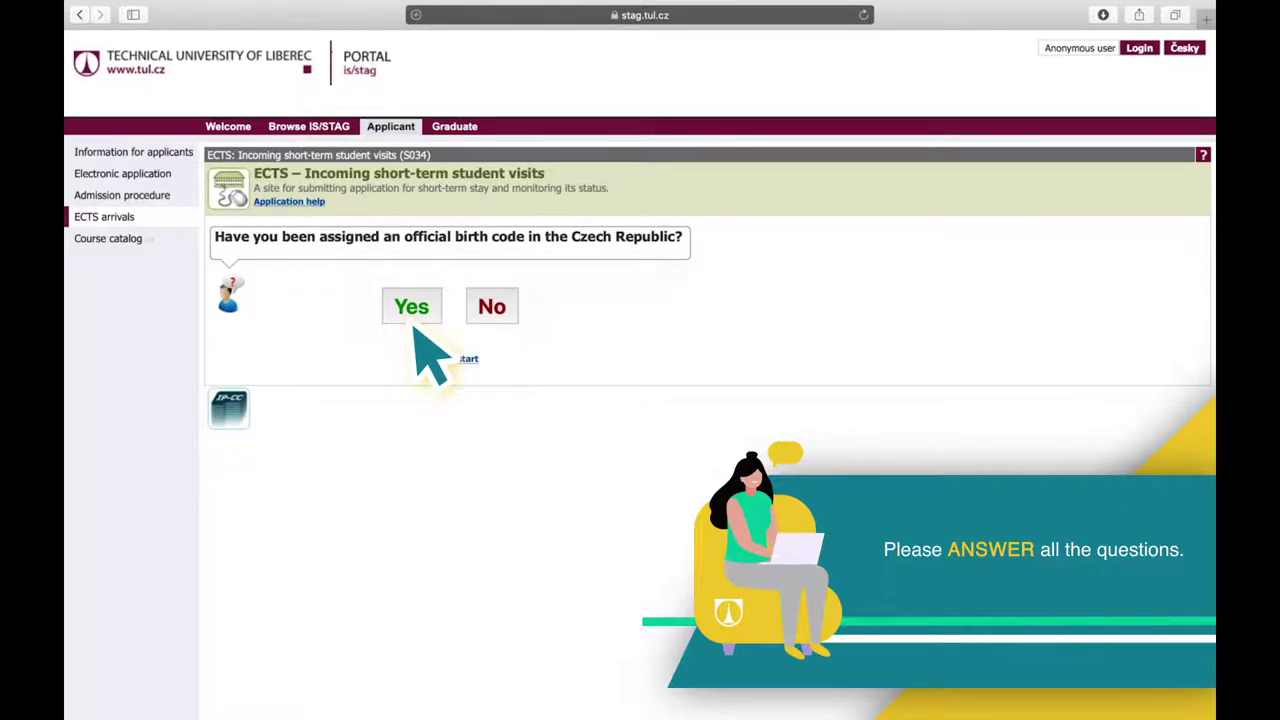
{"action": "left_click", "coordinate": [484, 312]}
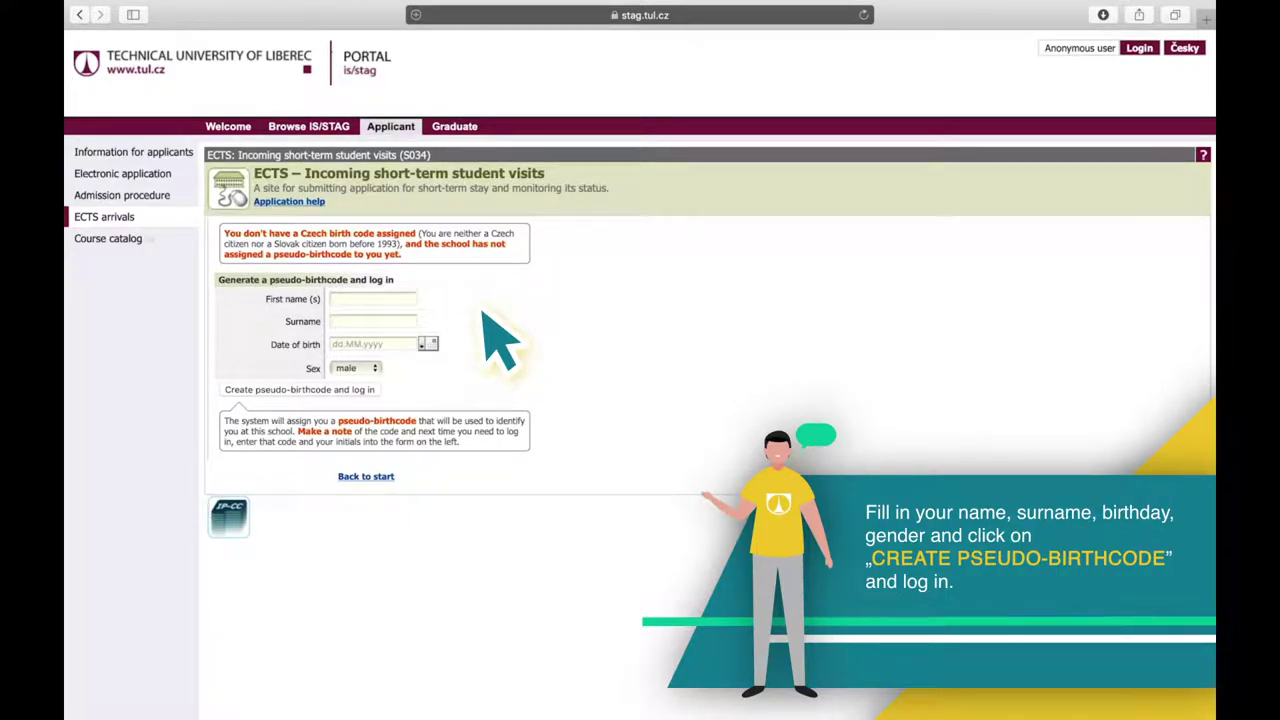
{"action": "left_click", "coordinate": [424, 299]}
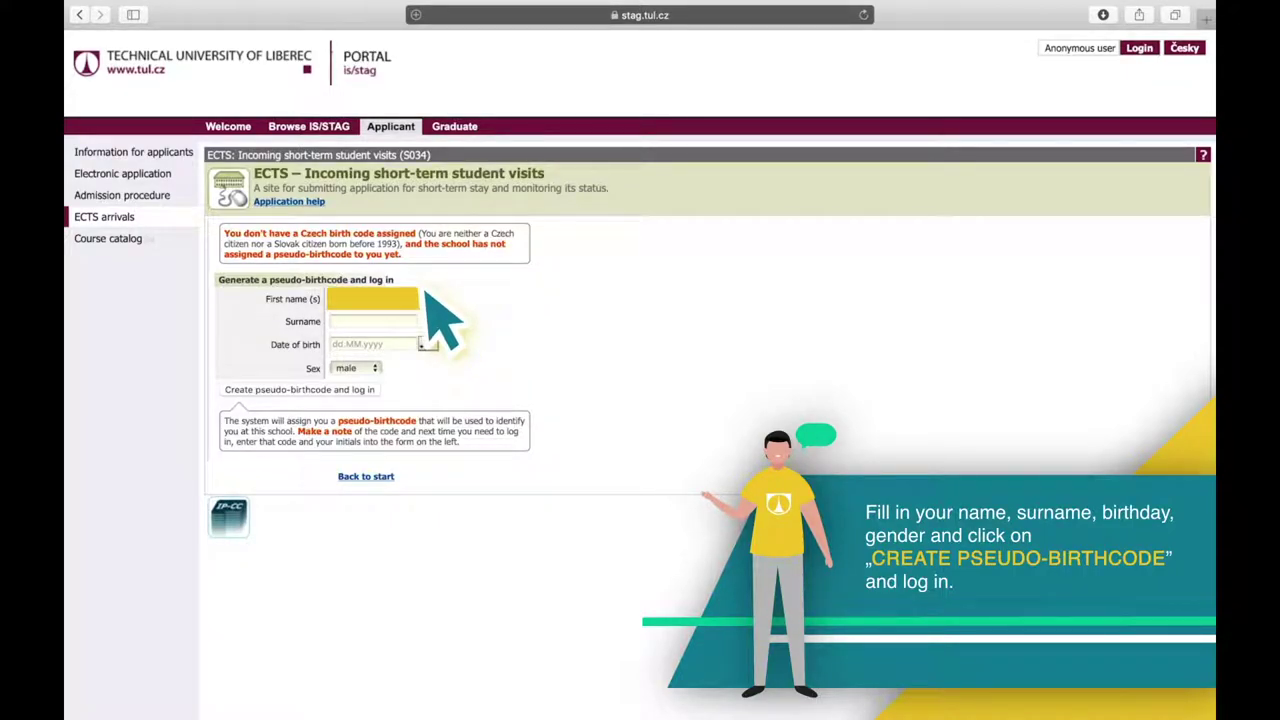
{"action": "key", "text": "Tab"}
{"action": "left_click", "coordinate": [421, 344]}
{"action": "type", "text": "19.01.2002"}
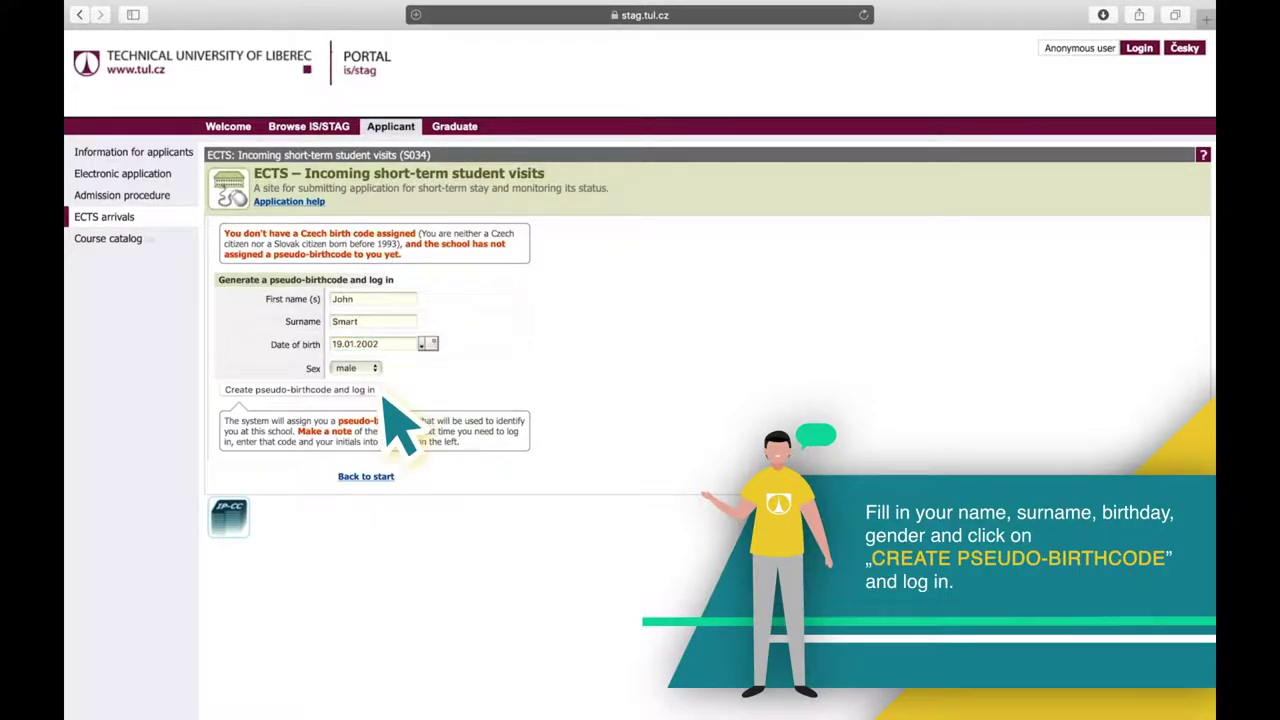
{"action": "left_click", "coordinate": [335, 394]}
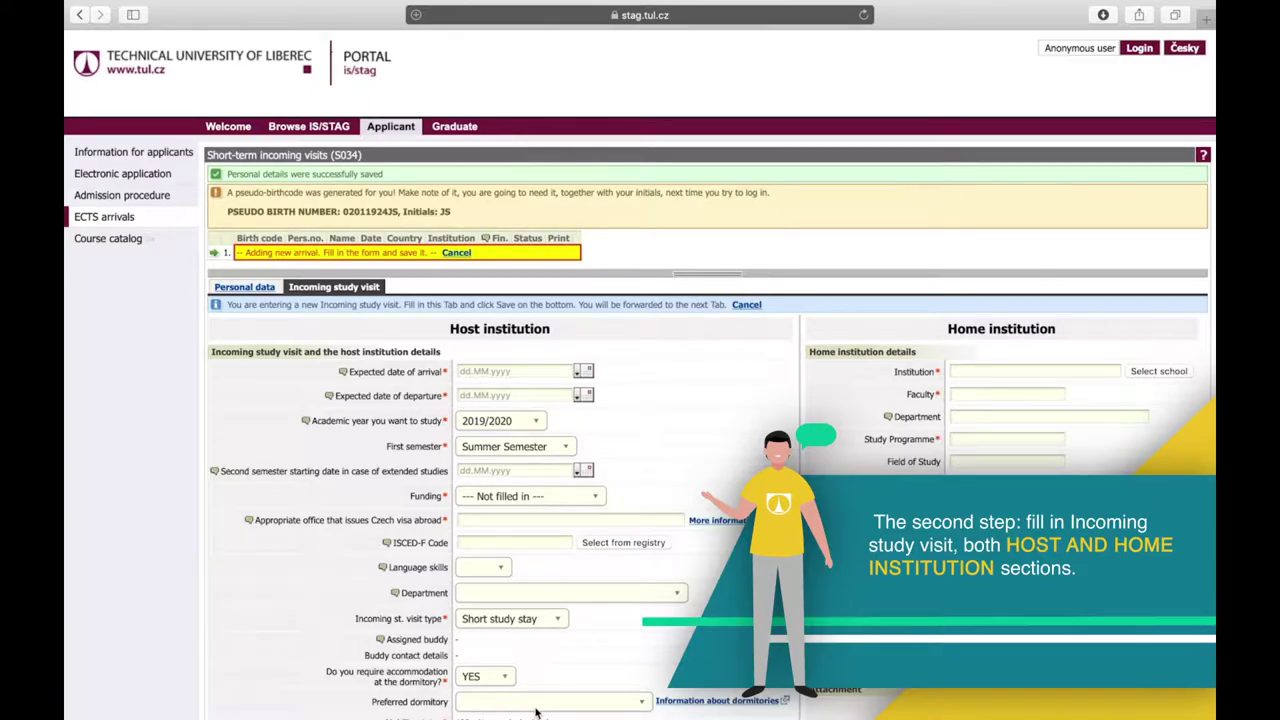
Set the departure date to 24.01.2020 using the calendar.
{"action": "scroll", "coordinate": [536, 683], "scroll_direction": "down", "scroll_amount": 2}
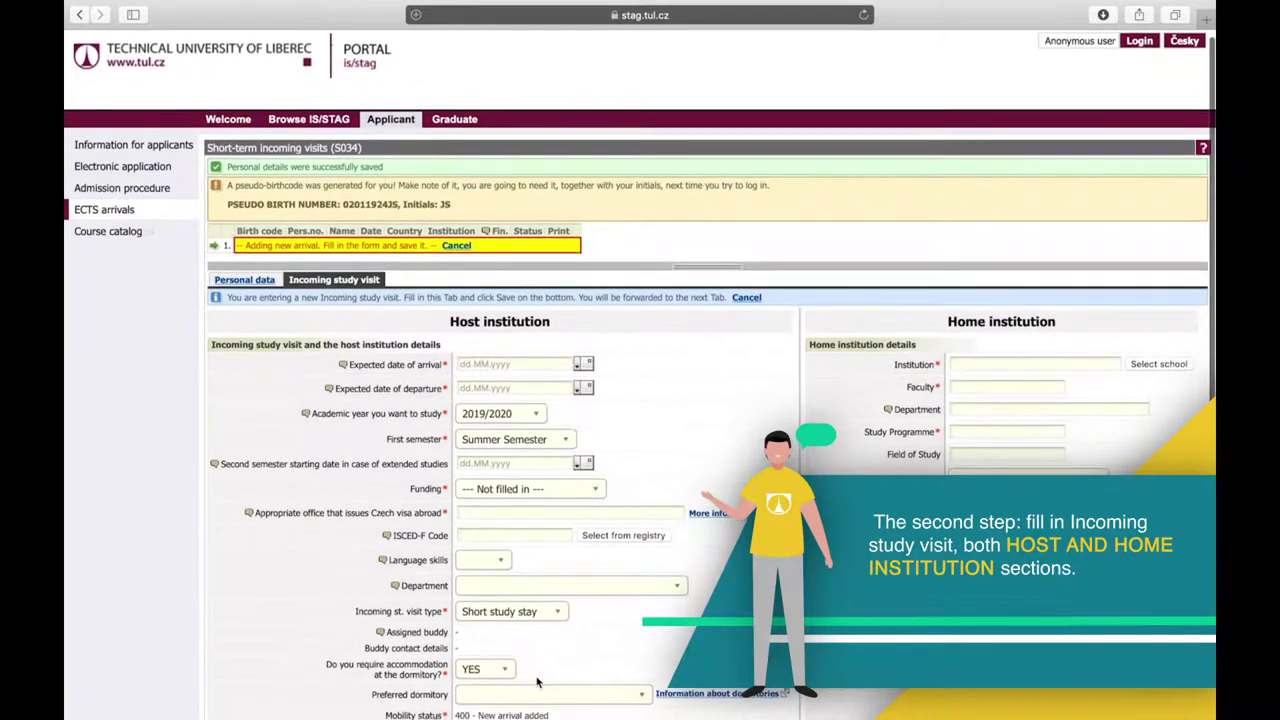
{"action": "scroll", "coordinate": [536, 683], "scroll_direction": "down", "scroll_amount": 2}
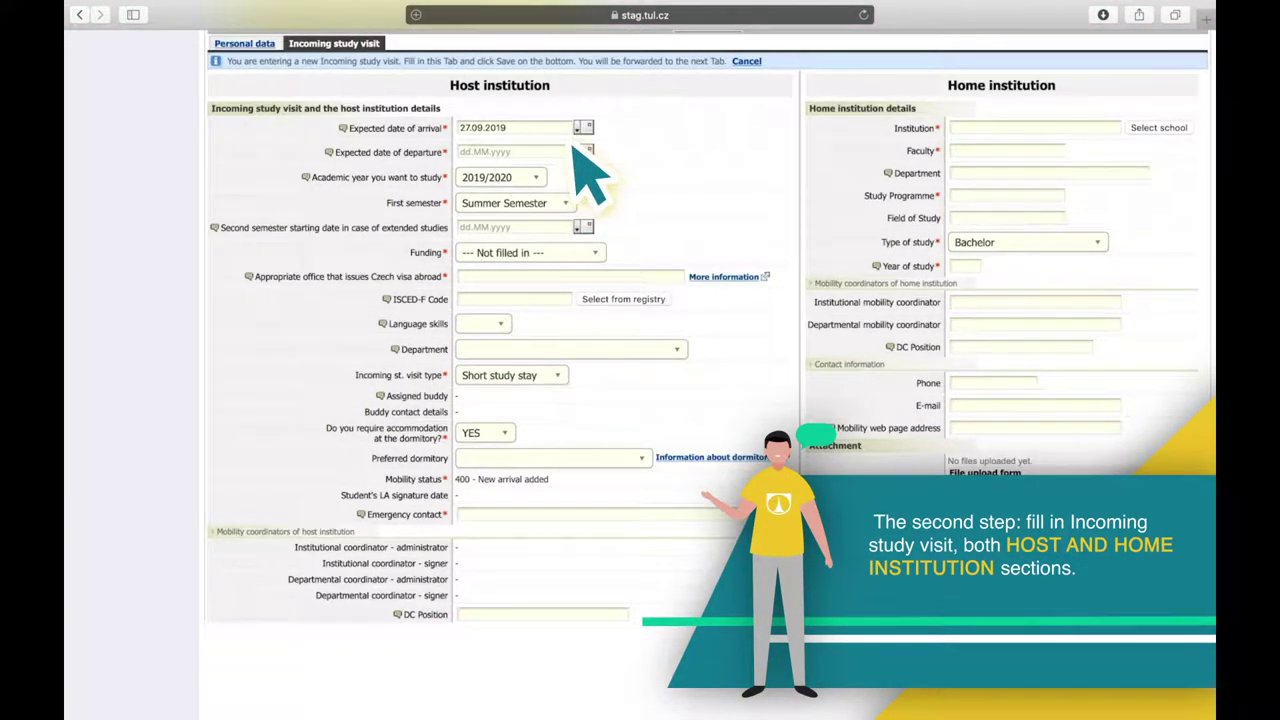
{"action": "left_click", "coordinate": [584, 151]}
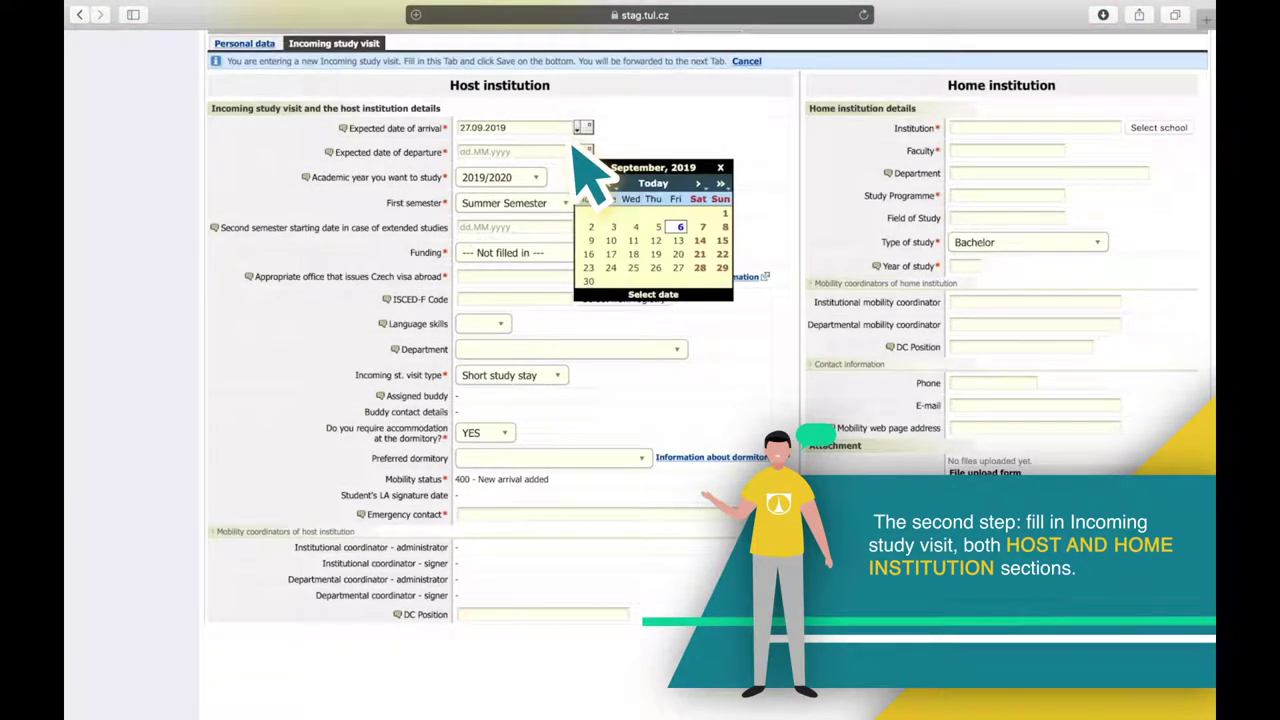
{"action": "left_click", "coordinate": [700, 187]}
{"action": "left_click", "coordinate": [700, 187]}
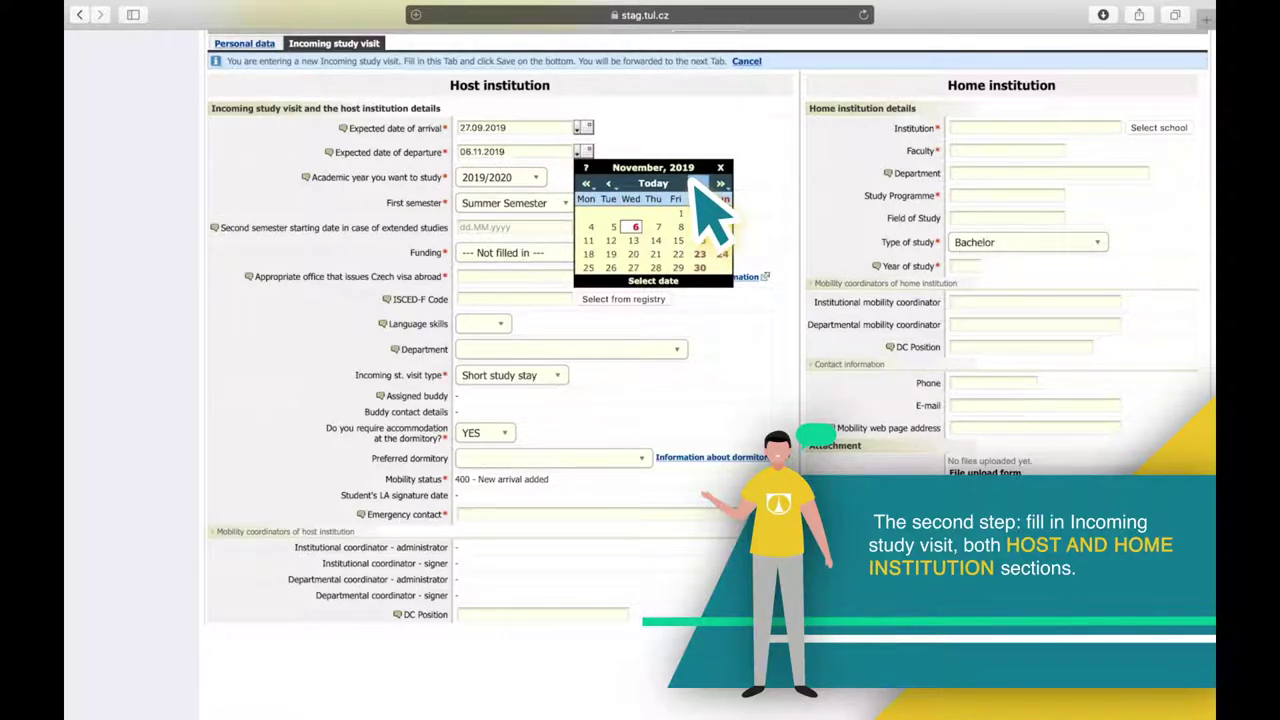
{"action": "left_click", "coordinate": [700, 187]}
{"action": "left_click", "coordinate": [700, 187]}
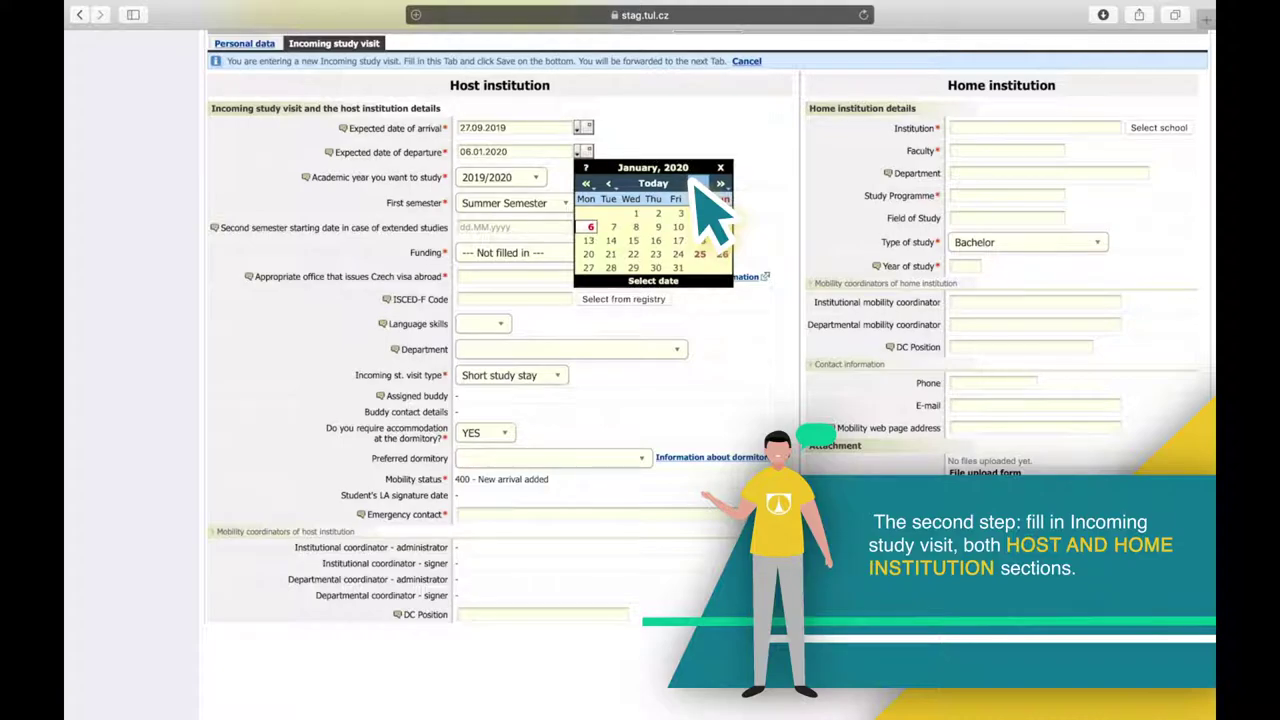
{"action": "left_click", "coordinate": [677, 254]}
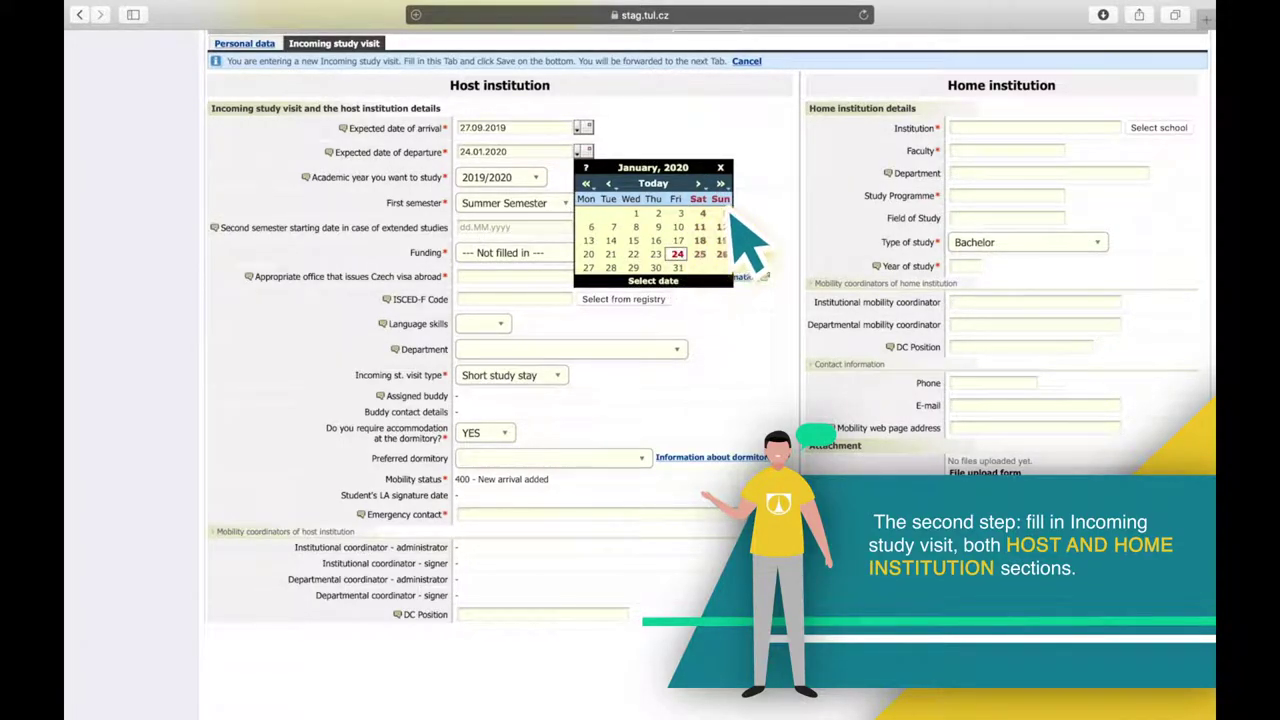
{"action": "left_click", "coordinate": [738, 228]}
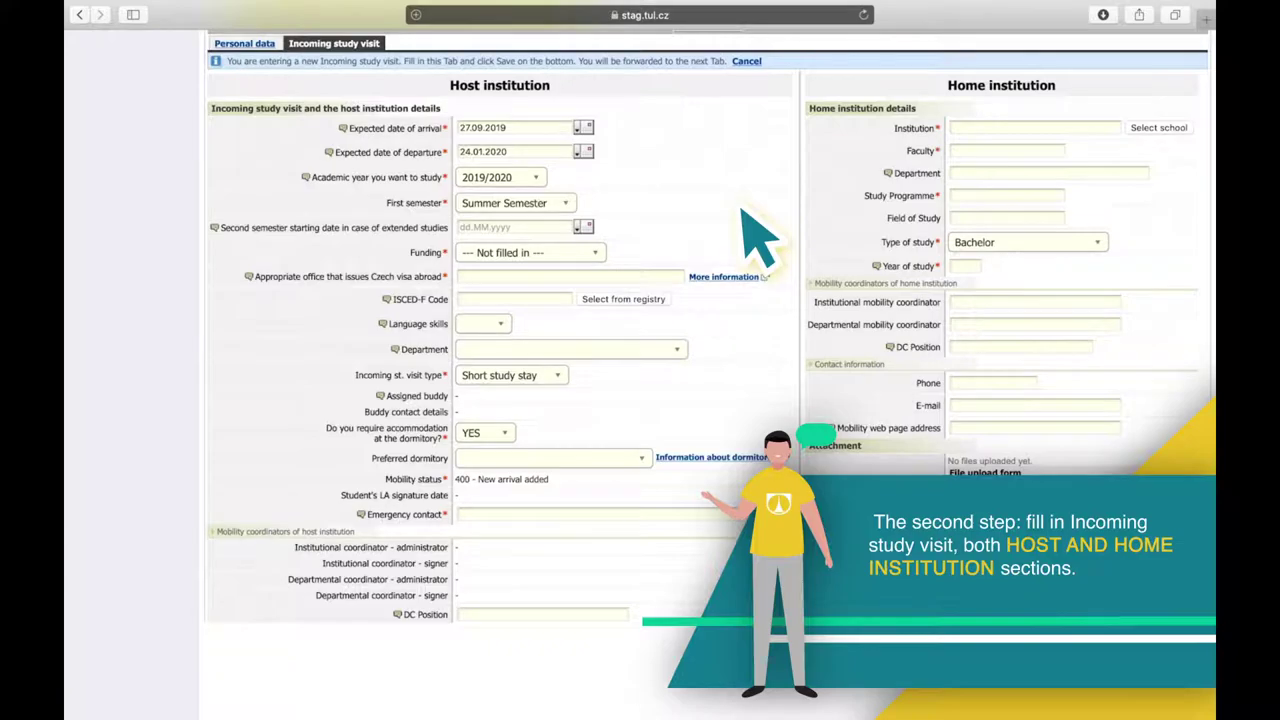
Choose Winter Semester as the first semester.
{"action": "left_click", "coordinate": [560, 205]}
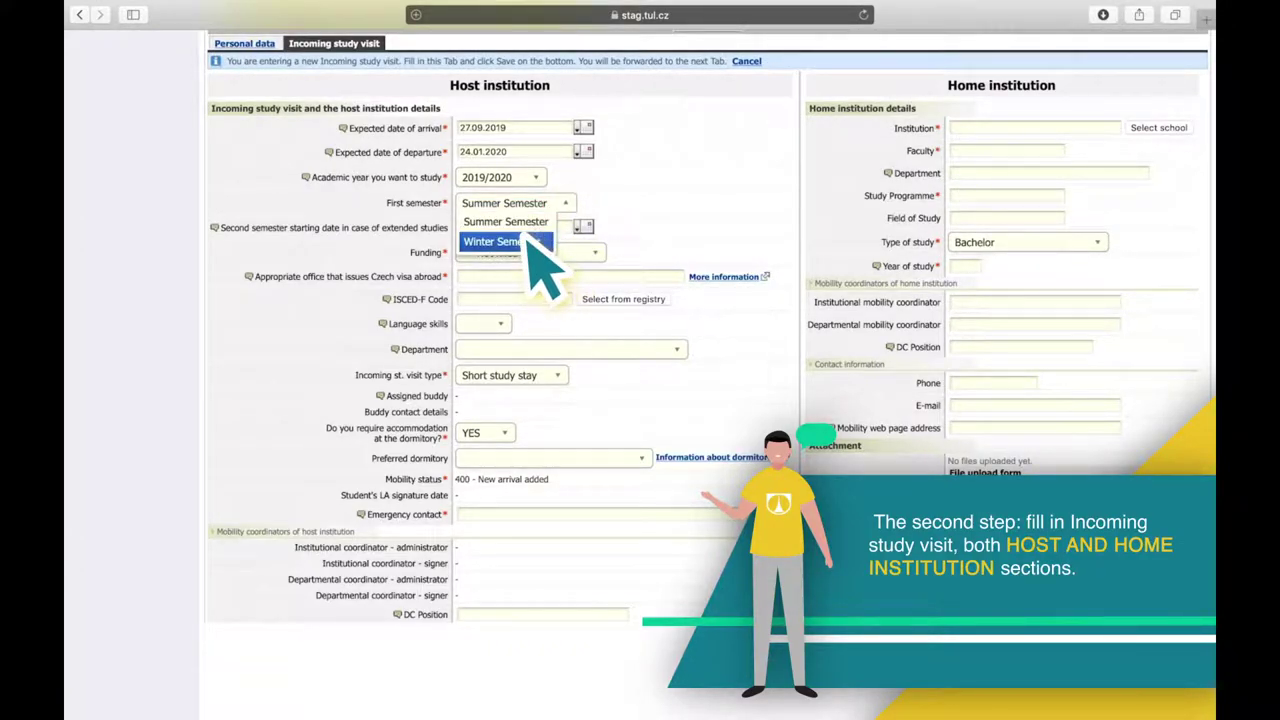
{"action": "left_click", "coordinate": [528, 243]}
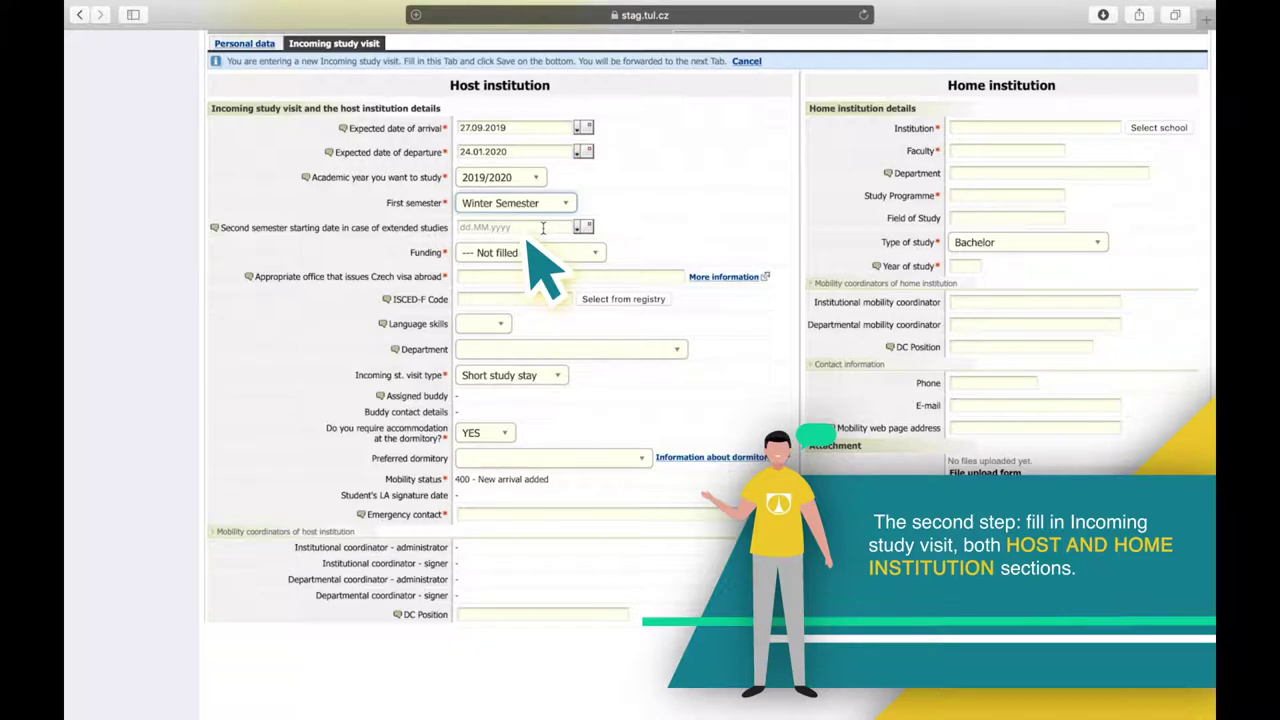
{"action": "left_click", "coordinate": [548, 253]}
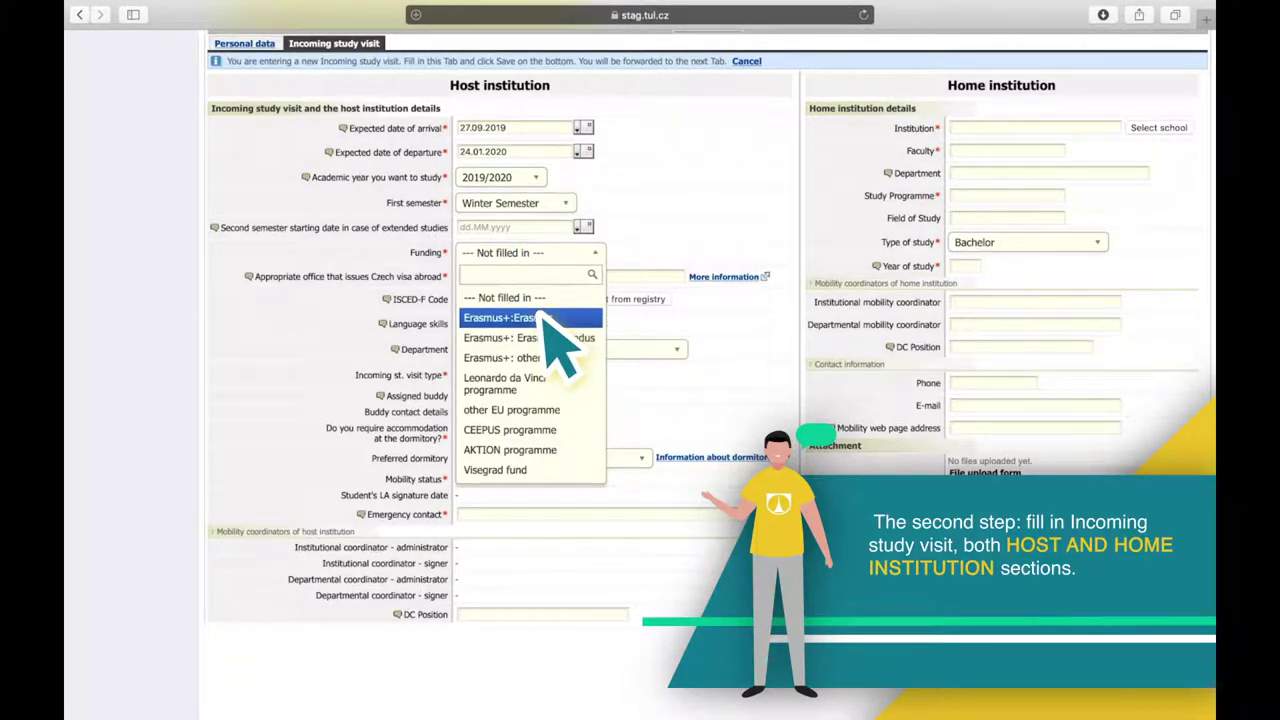
Select Erasmus+:Erasmus funding and Embassy of Czech Republic Abuja as the visa office.
{"action": "left_click", "coordinate": [548, 318]}
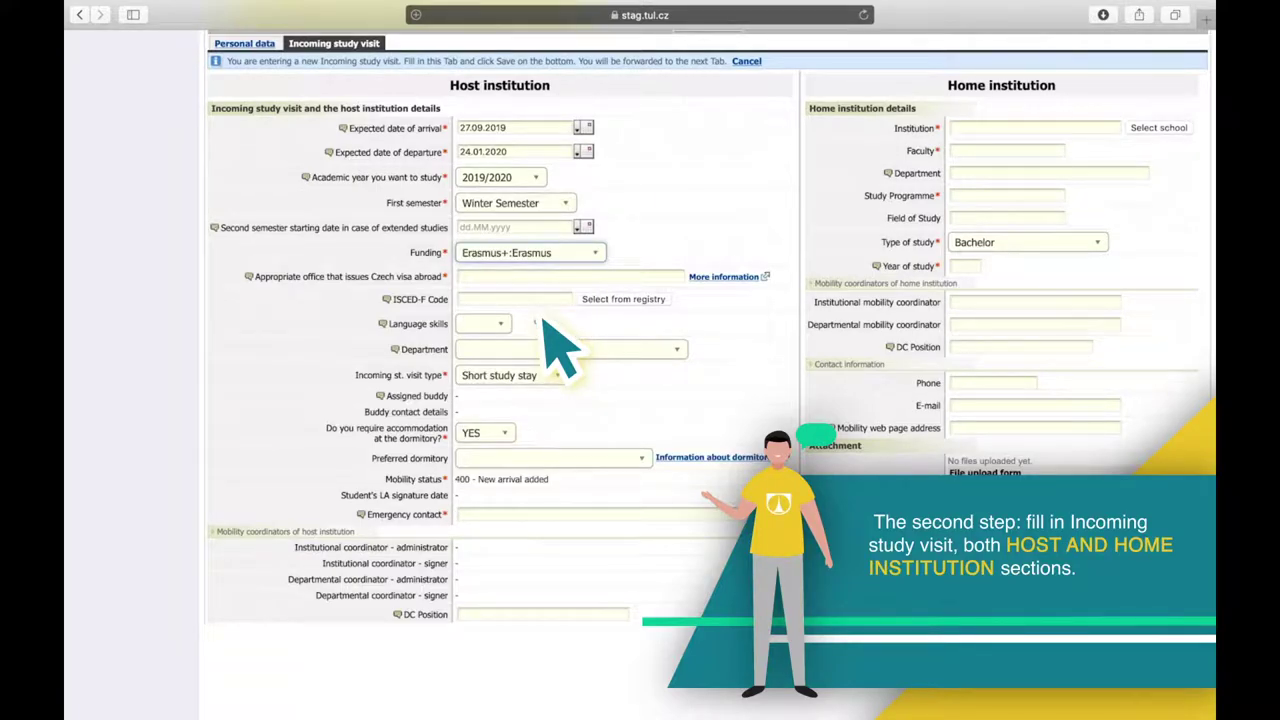
{"action": "left_click", "coordinate": [549, 277]}
{"action": "type", "text": "Embassy of Czech Republic Abu"}
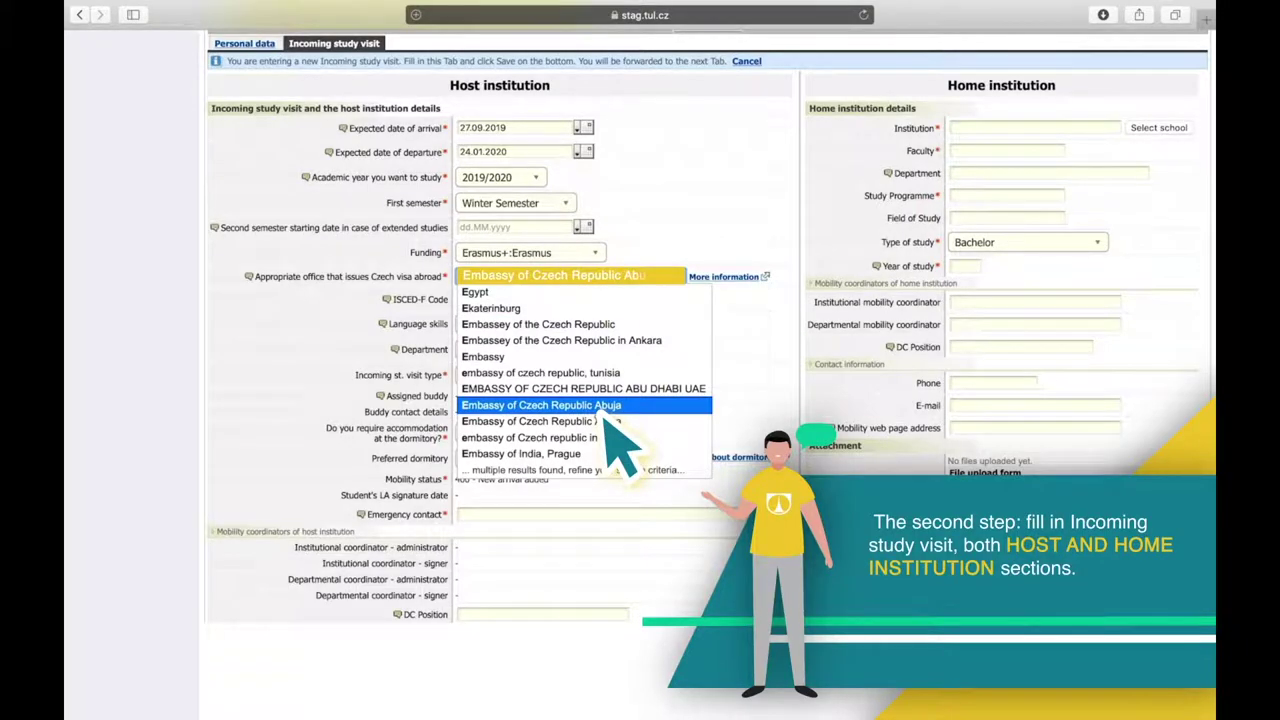
{"action": "left_click", "coordinate": [604, 406]}
Keep Short study stay as visit type and enter the emergency contact's e-mail.
{"action": "left_click", "coordinate": [545, 377]}
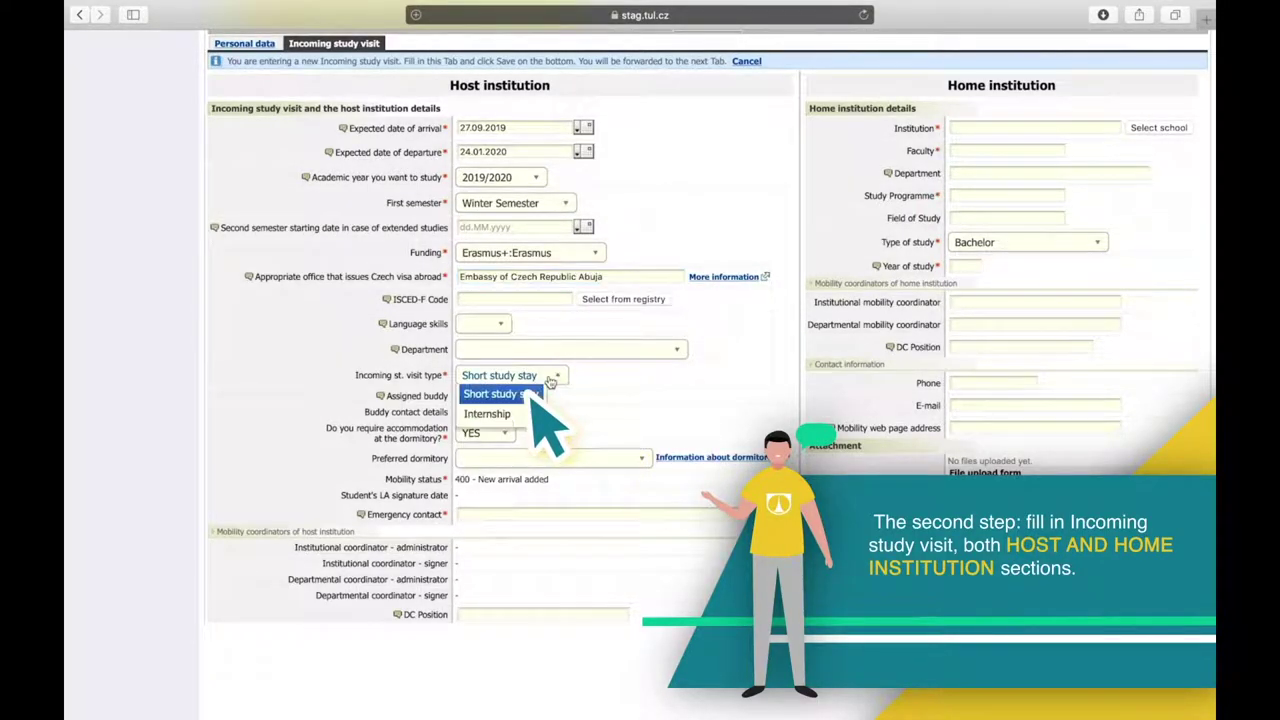
{"action": "left_click", "coordinate": [549, 382]}
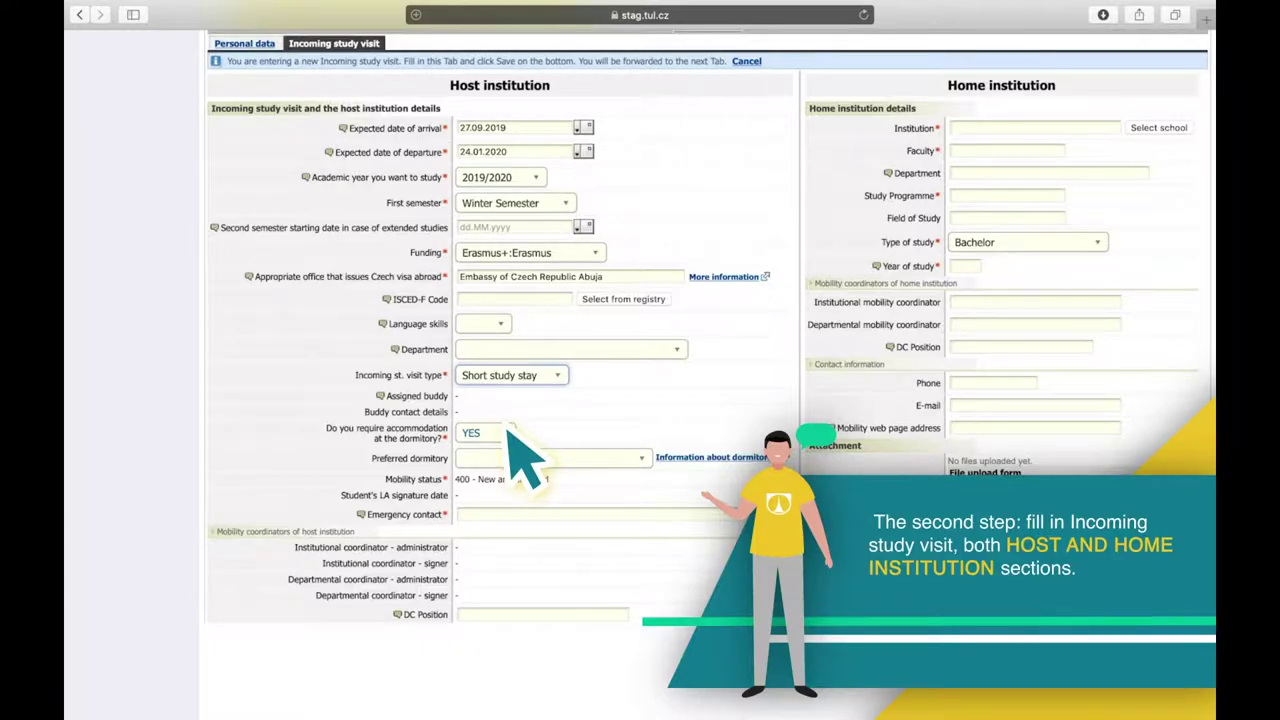
{"action": "left_click", "coordinate": [520, 514]}
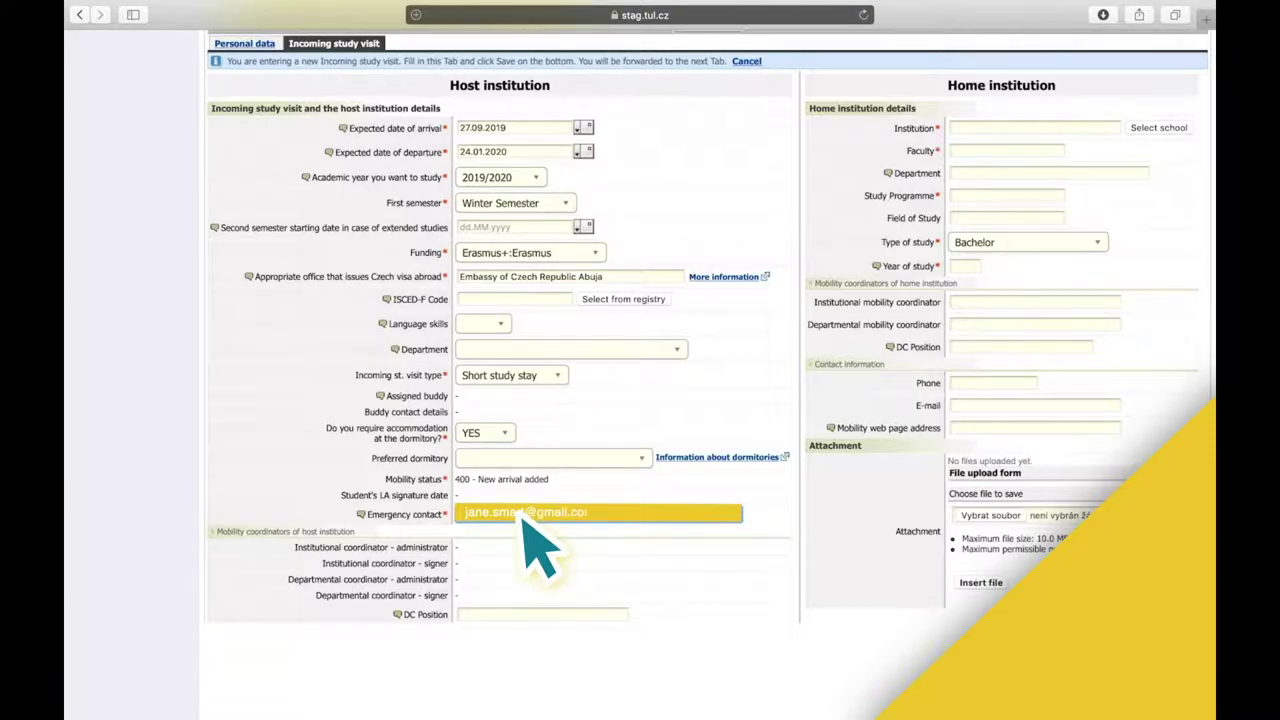
Search Great Britain schools in Huddersfield and select University of Huddersfield as home institution.
{"action": "left_click", "coordinate": [1140, 128]}
{"action": "type", "text": "Gr"}
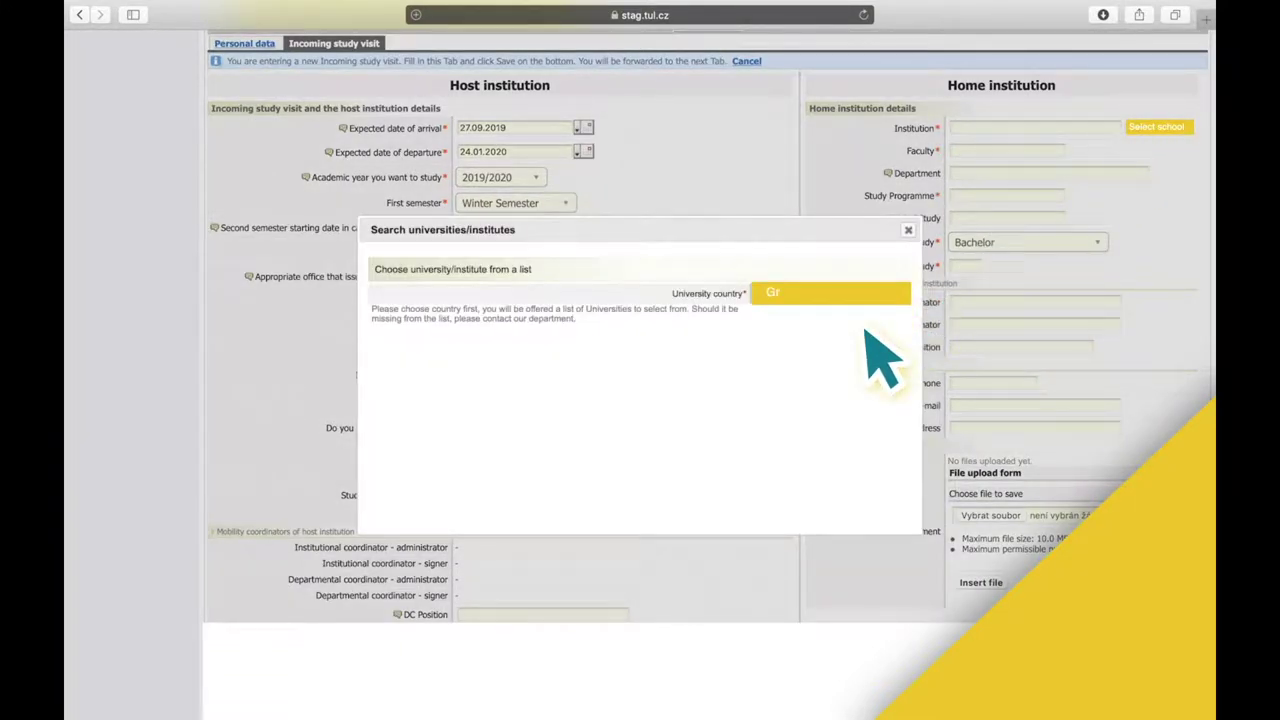
{"action": "type", "text": "eat Britain"}
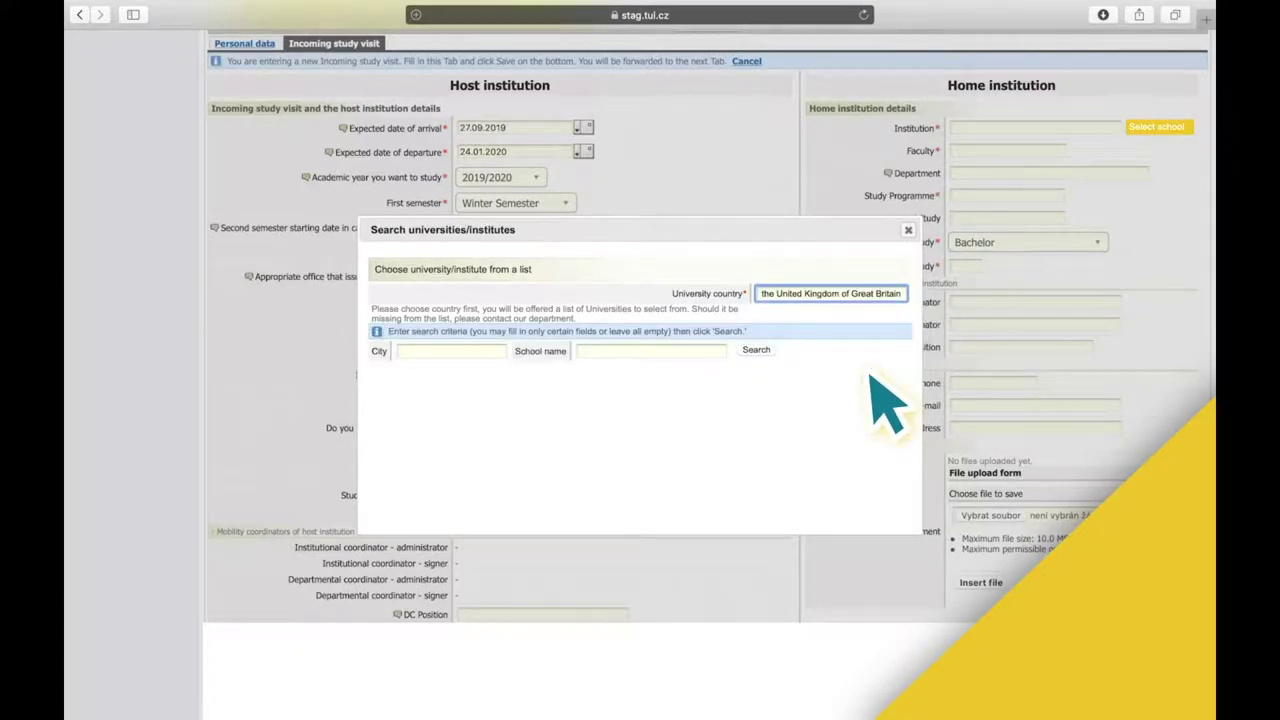
{"action": "left_click", "coordinate": [450, 351]}
{"action": "type", "text": "huddersfield"}
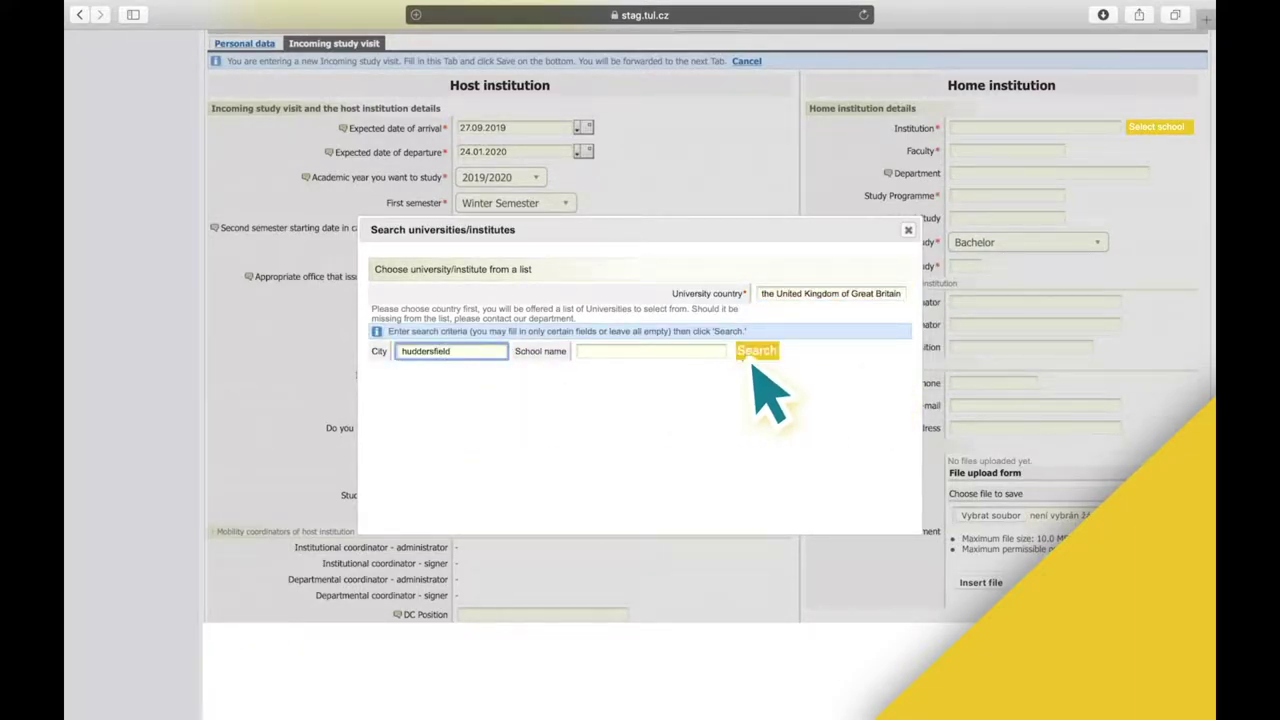
{"action": "left_click", "coordinate": [755, 351]}
{"action": "left_click", "coordinate": [386, 390]}
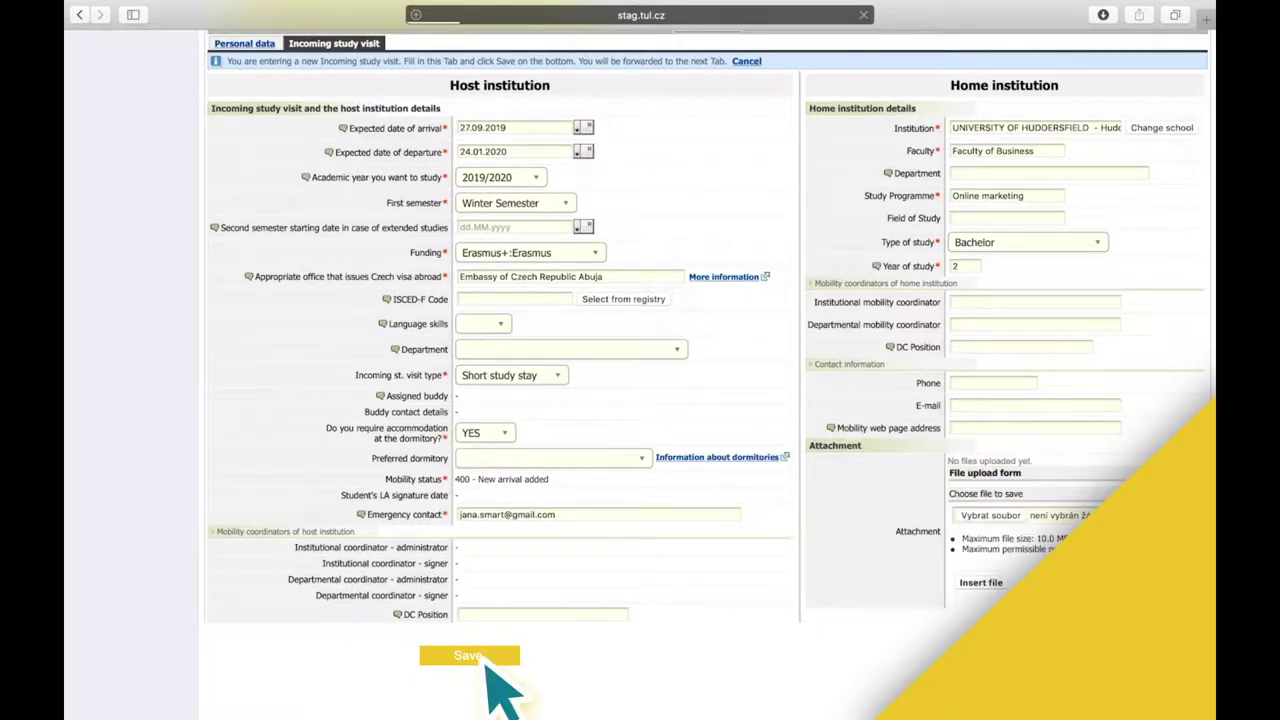
Save the visit, then search all courses with department KIFÚ and code BAN.
{"action": "left_click", "coordinate": [470, 656]}
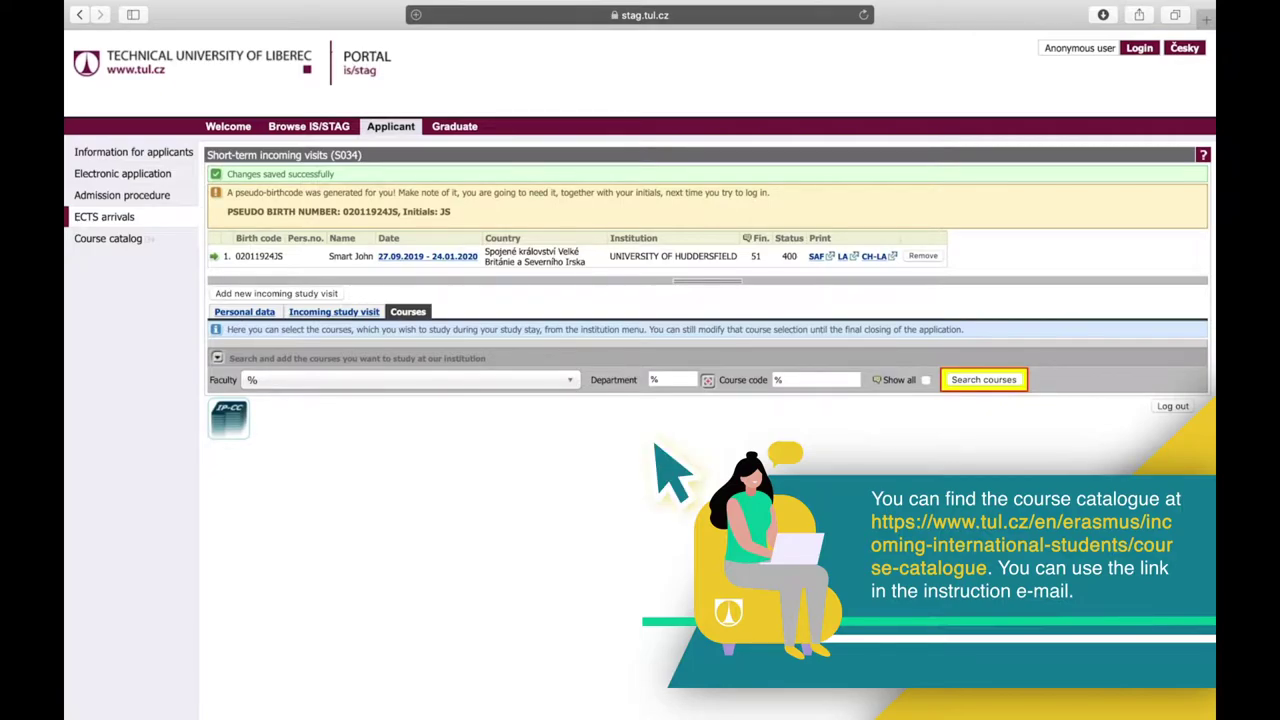
{"action": "left_click", "coordinate": [677, 382]}
{"action": "type", "text": "KI"}
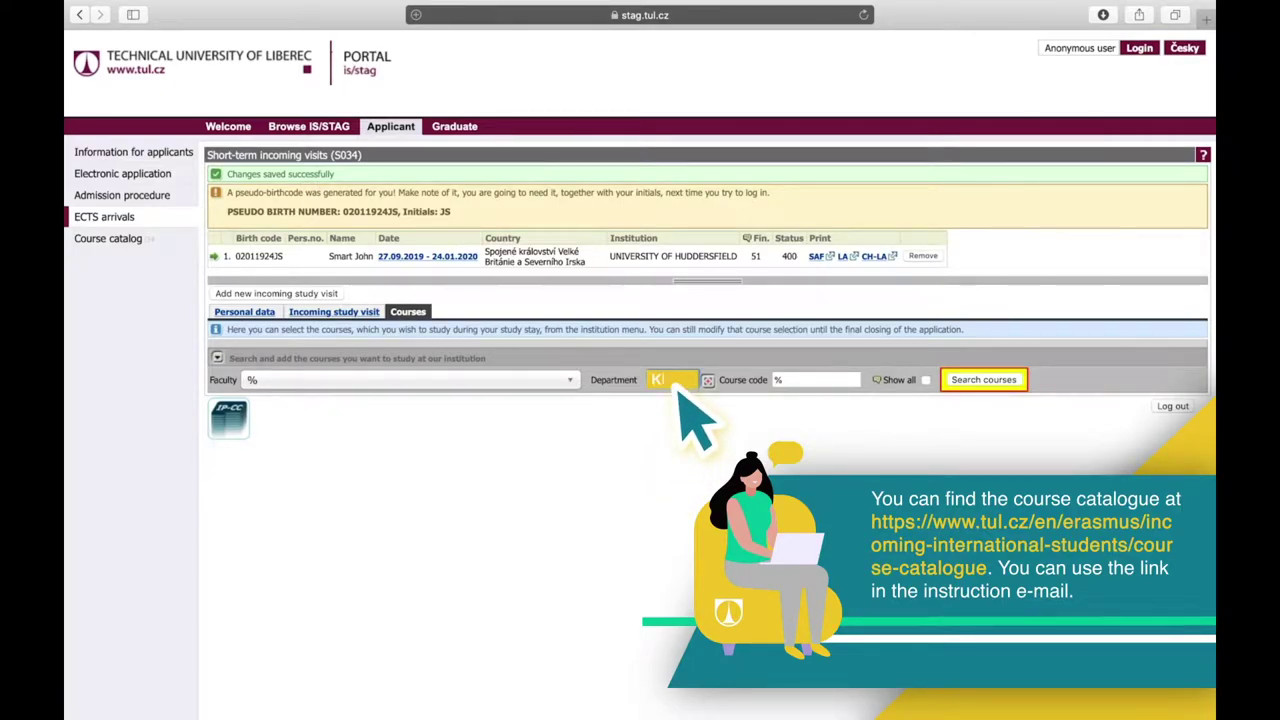
{"action": "type", "text": "FÚ"}
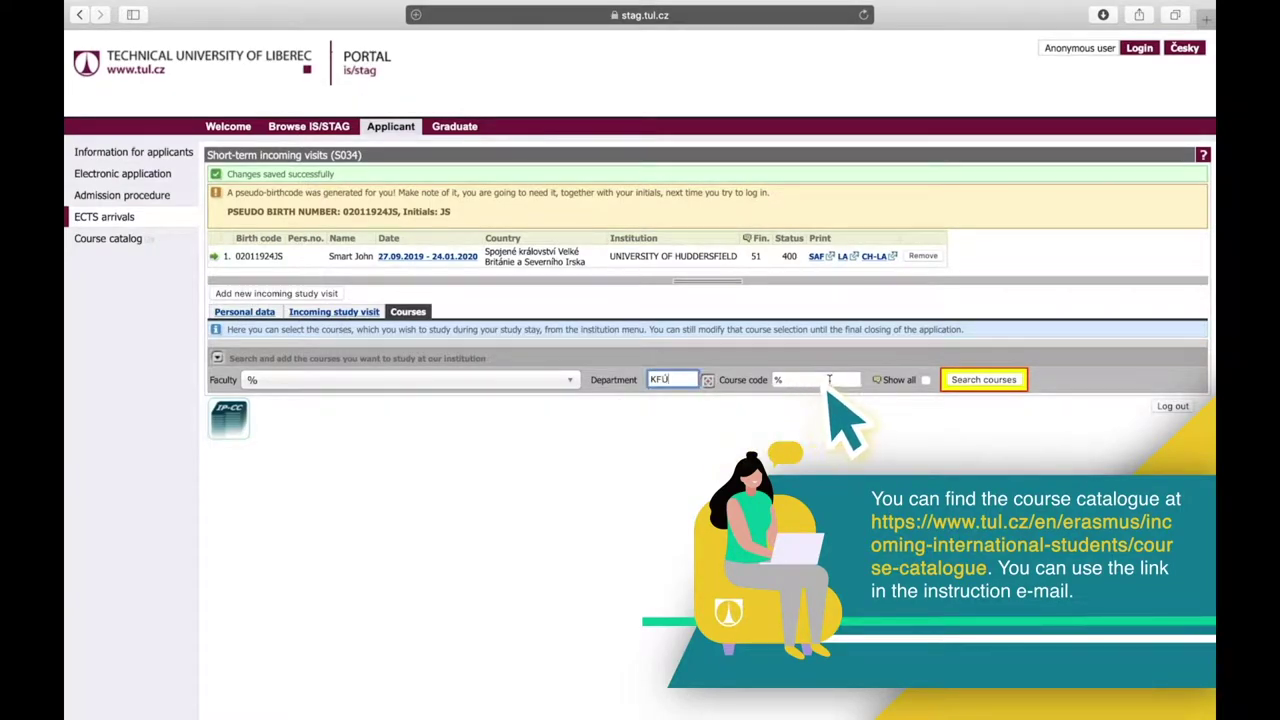
{"action": "left_click", "coordinate": [829, 380]}
{"action": "type", "text": "BAN-E"}
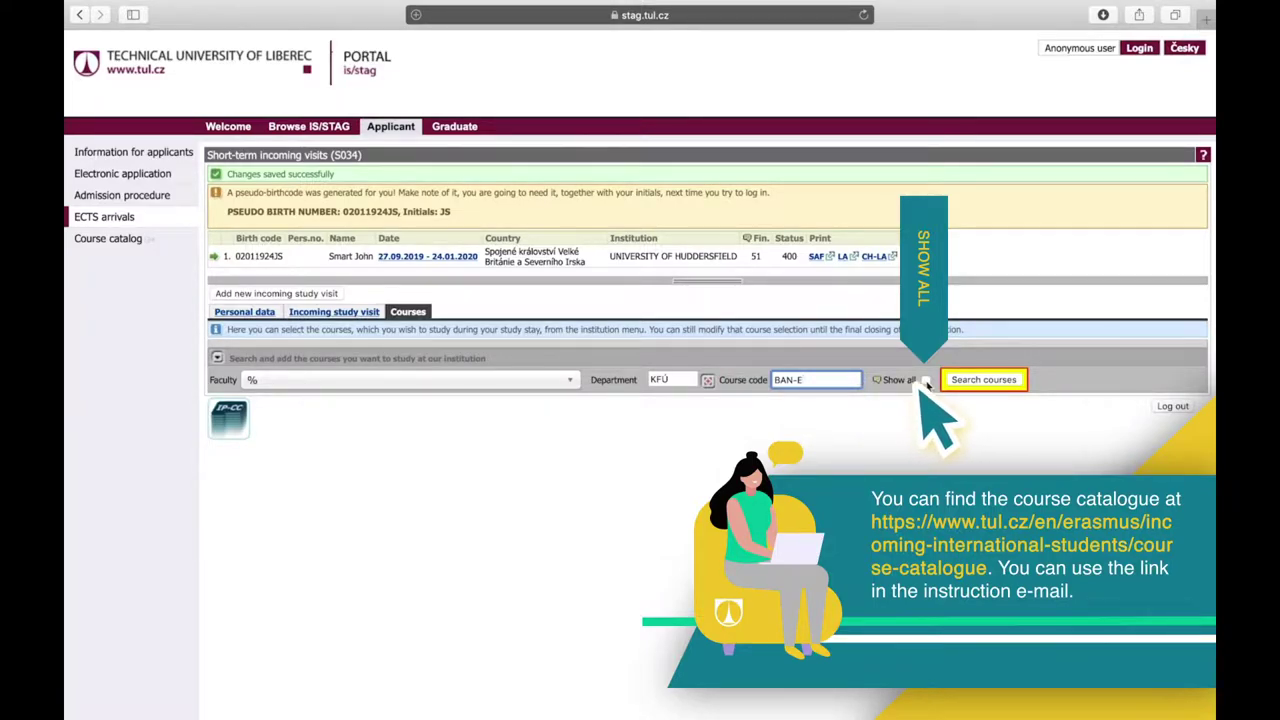
{"action": "left_click", "coordinate": [926, 380]}
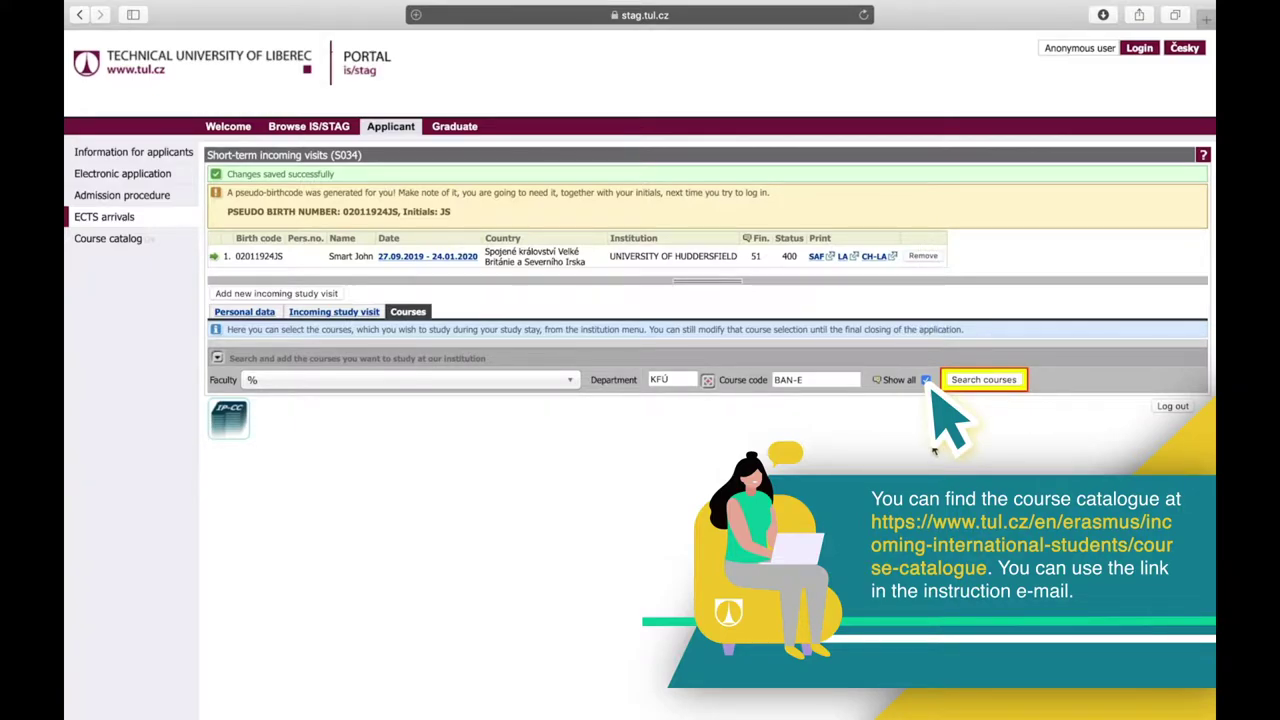
{"action": "left_click", "coordinate": [993, 381]}
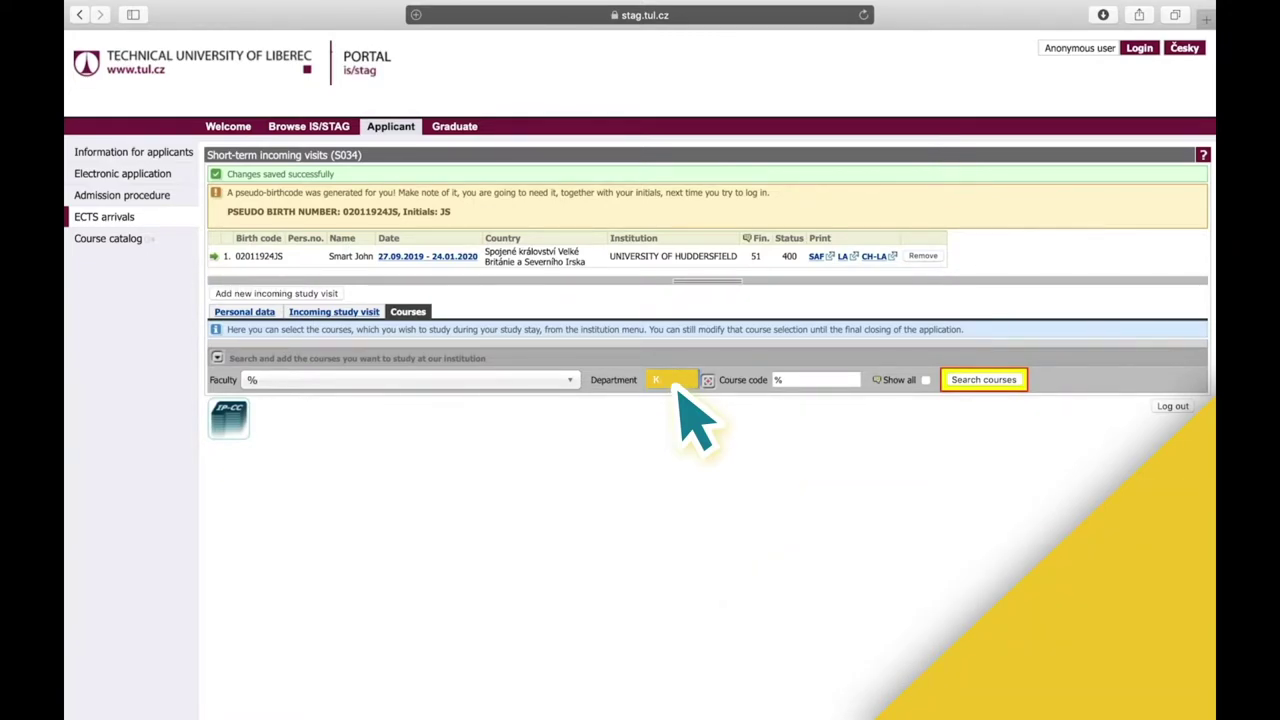
Search all courses with code PAI, then open the learning agreement PDF.
{"action": "type", "text": "AA"}
{"action": "left_click", "coordinate": [790, 384]}
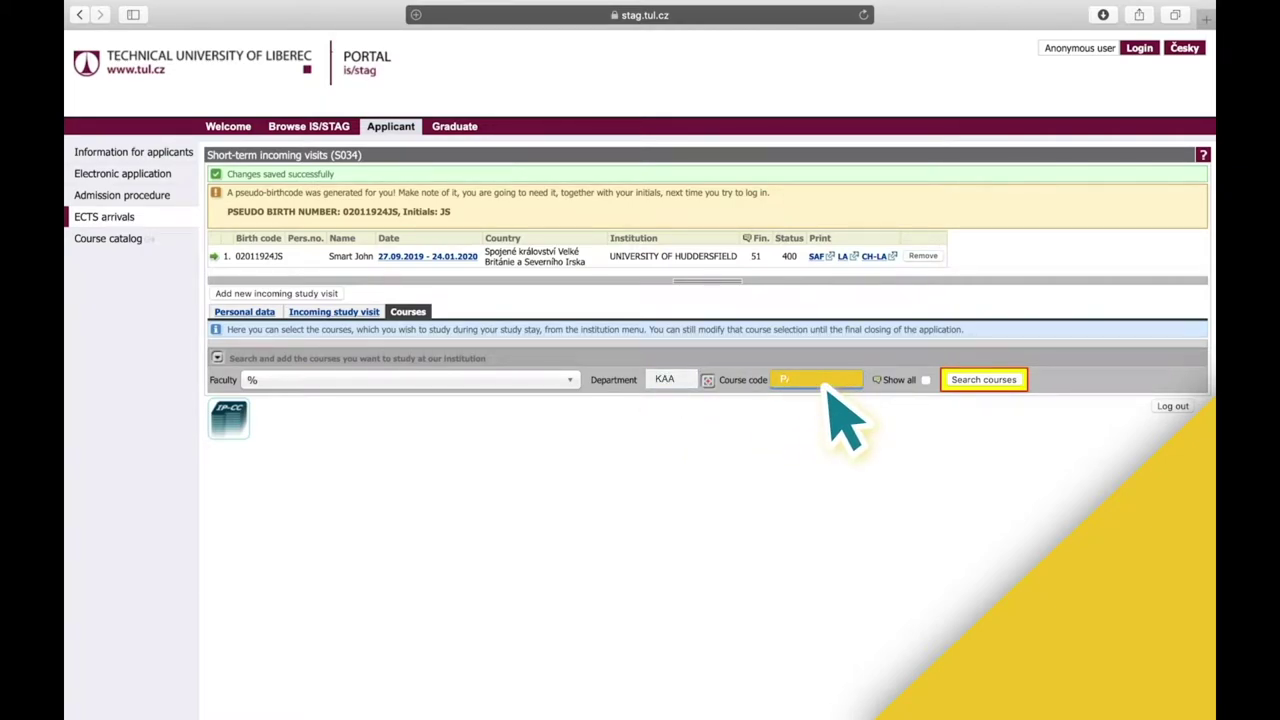
{"action": "type", "text": "PAI"}
{"action": "left_click", "coordinate": [926, 380]}
{"action": "left_click", "coordinate": [985, 380]}
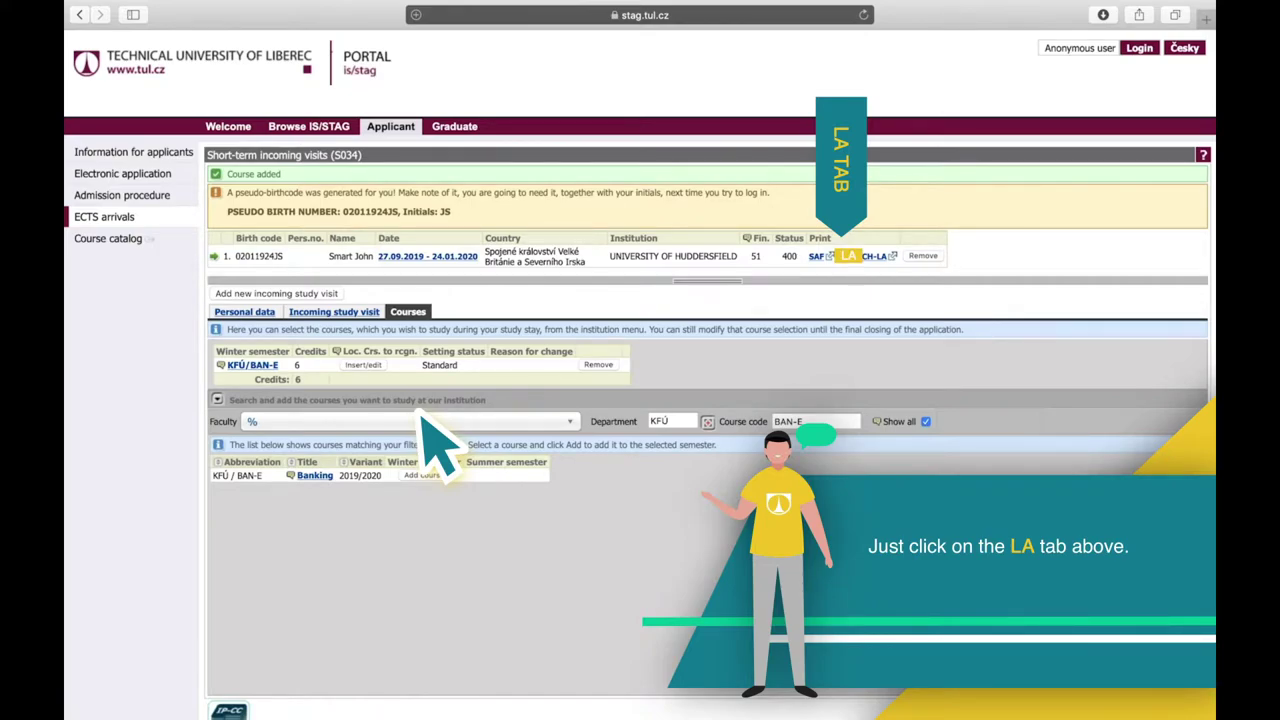
{"action": "left_click", "coordinate": [846, 257]}
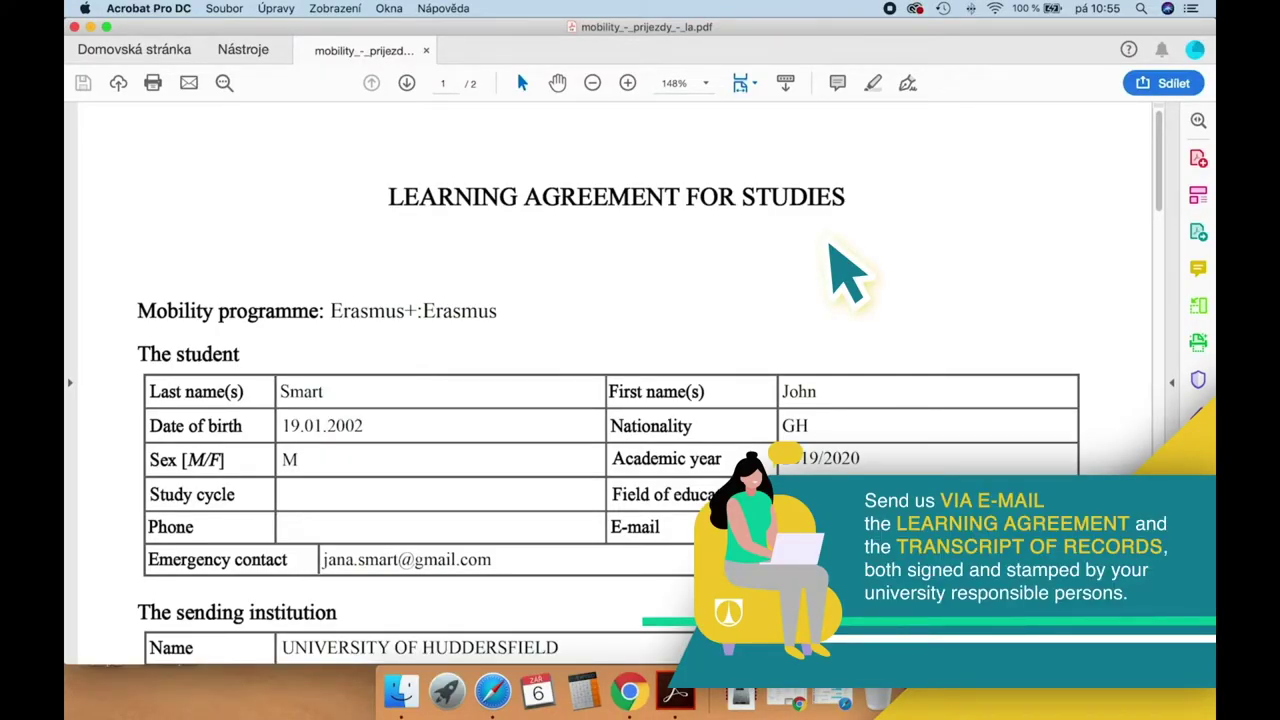
{"action": "scroll", "coordinate": [832, 245], "scroll_direction": "down", "scroll_amount": 5}
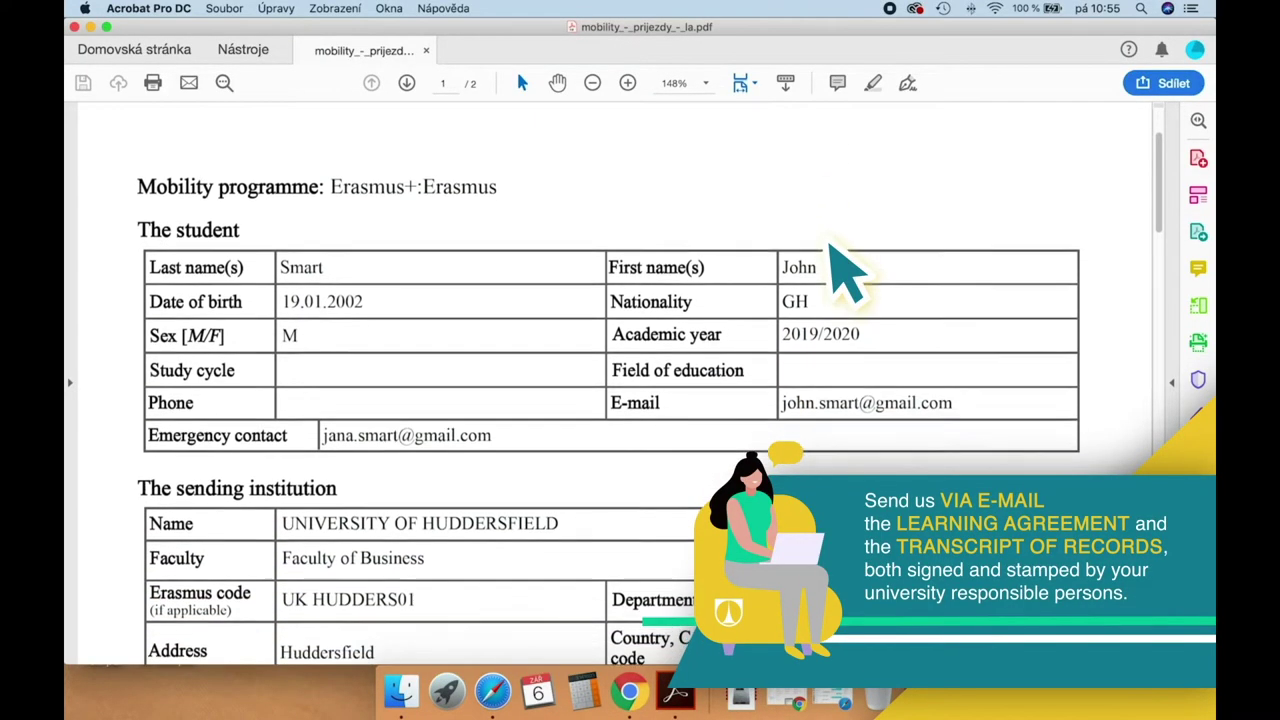
{"action": "scroll", "coordinate": [832, 245], "scroll_direction": "down", "scroll_amount": 5}
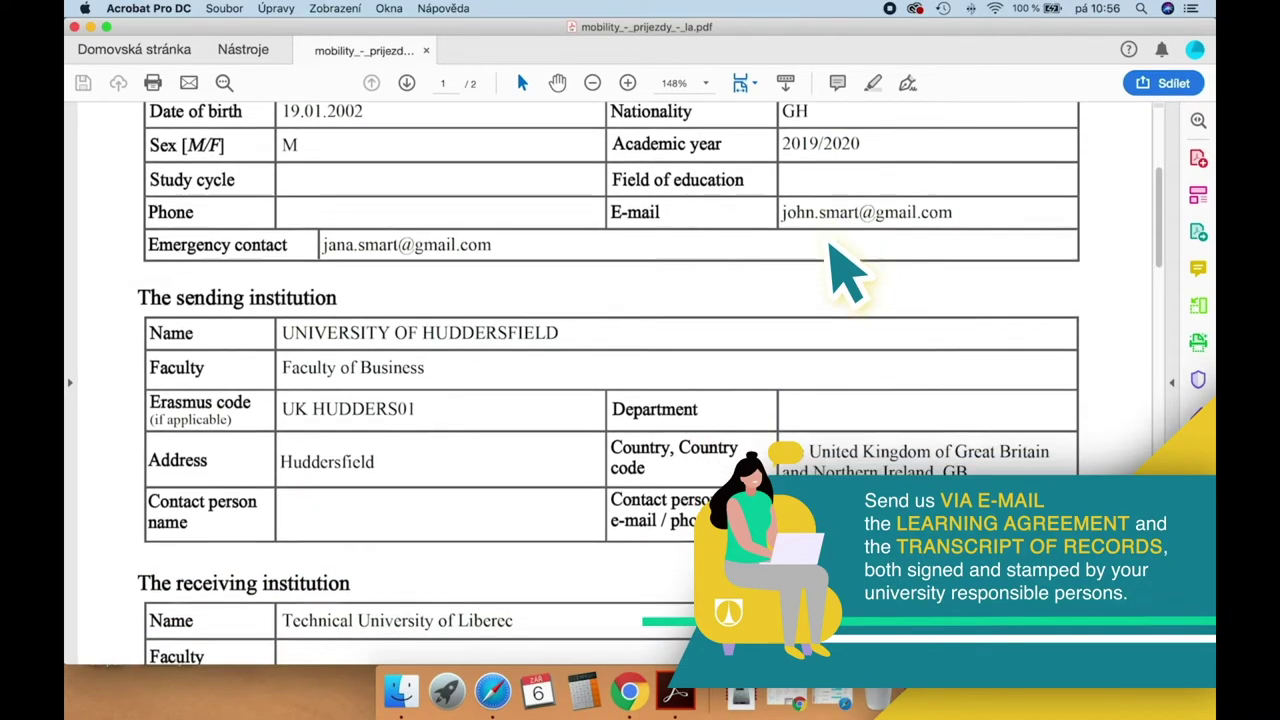
{"action": "scroll", "coordinate": [832, 245], "scroll_direction": "down", "scroll_amount": 8}
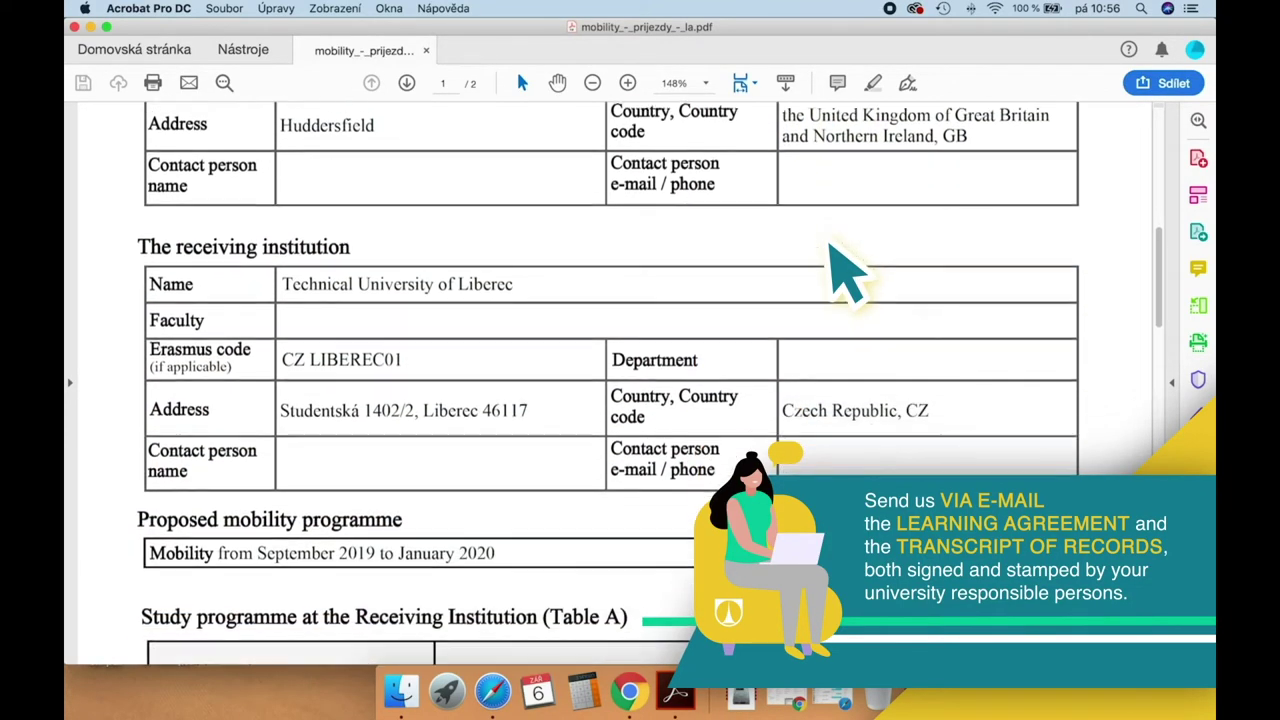
{"action": "scroll", "coordinate": [832, 245], "scroll_direction": "down", "scroll_amount": 11}
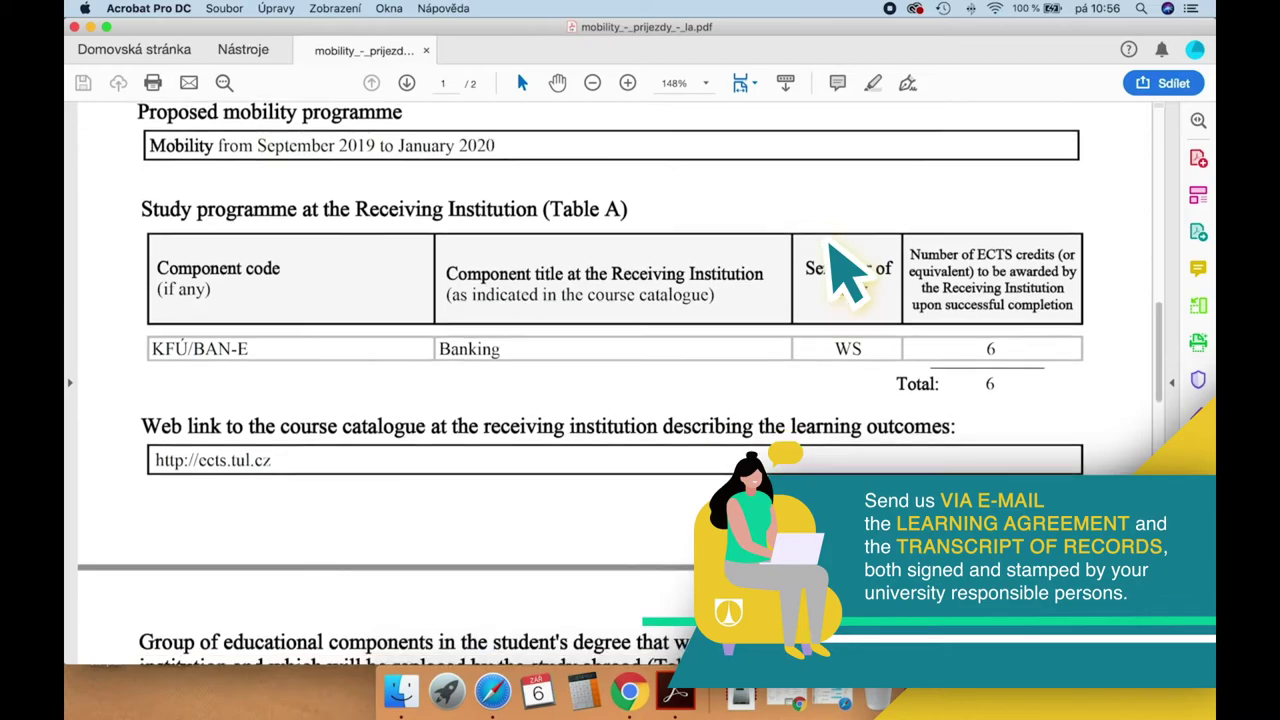
{"action": "scroll", "coordinate": [832, 245], "scroll_direction": "down", "scroll_amount": 12}
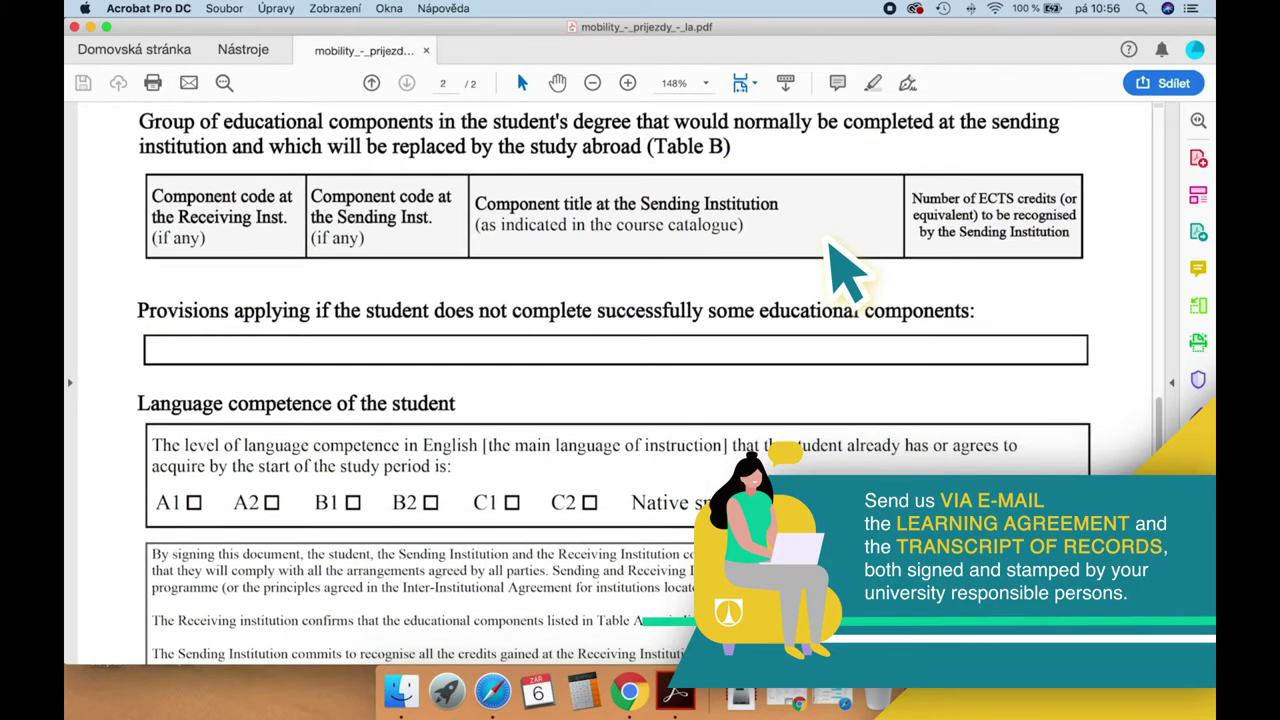
{"action": "scroll", "coordinate": [832, 245], "scroll_direction": "down", "scroll_amount": 3}
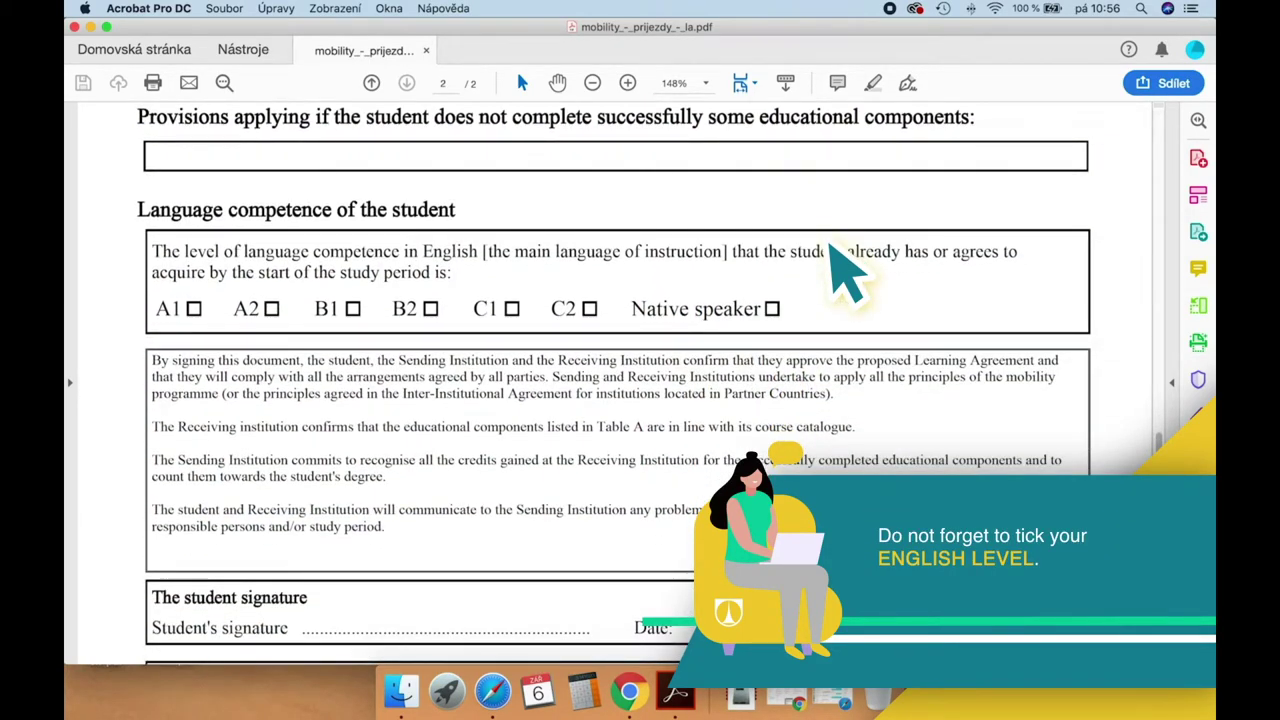
{"action": "scroll", "coordinate": [845, 270], "scroll_direction": "down", "scroll_amount": 1}
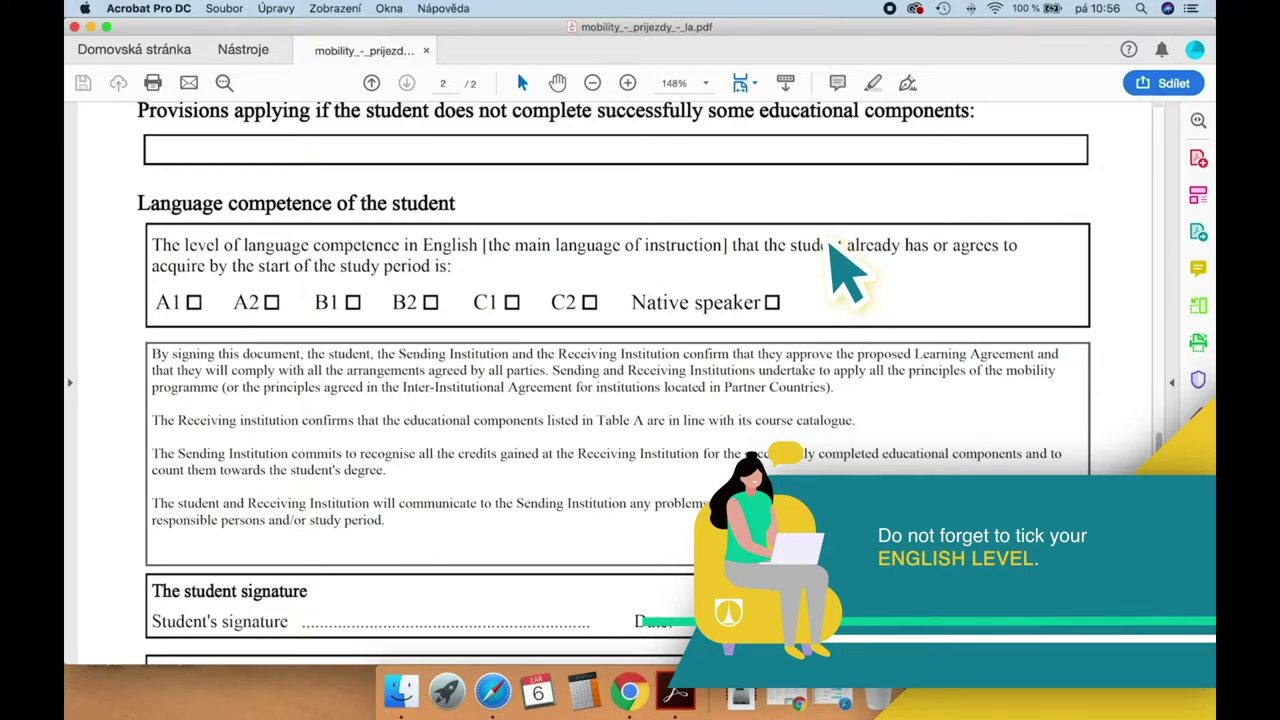
{"action": "scroll", "coordinate": [830, 255], "scroll_direction": "down", "scroll_amount": 2}
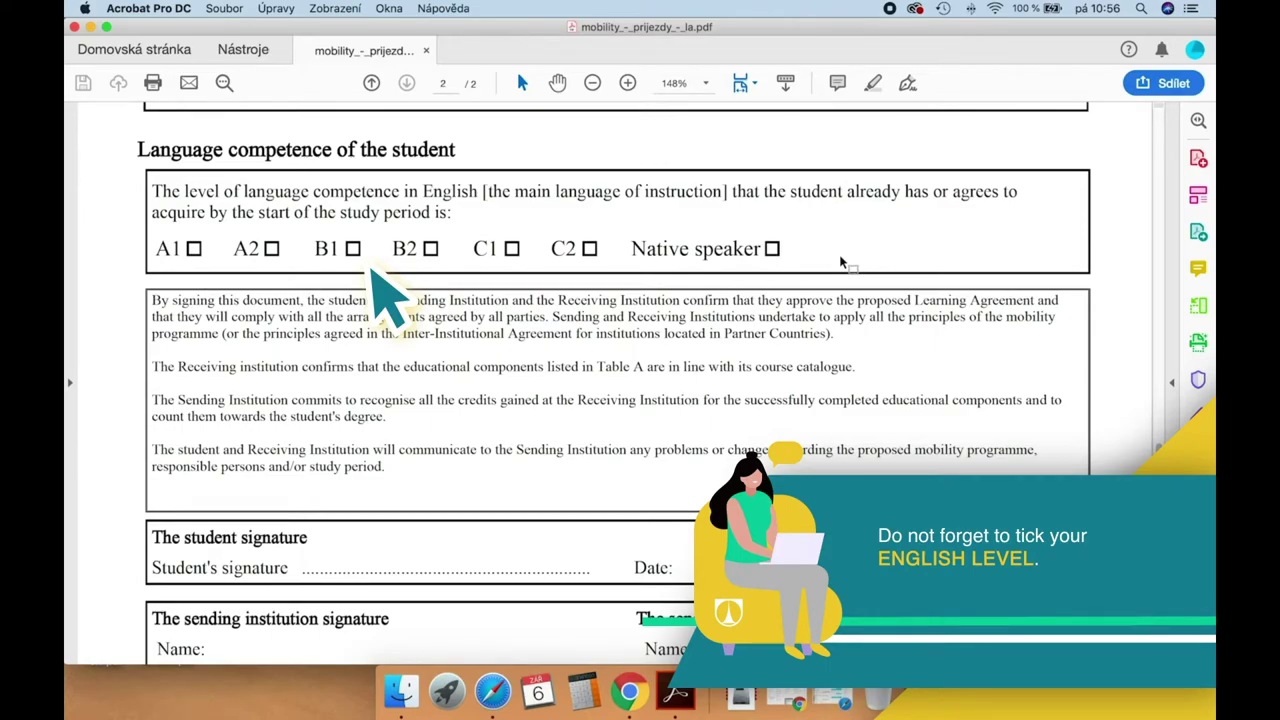
{"action": "scroll", "coordinate": [840, 262], "scroll_direction": "down", "scroll_amount": 12}
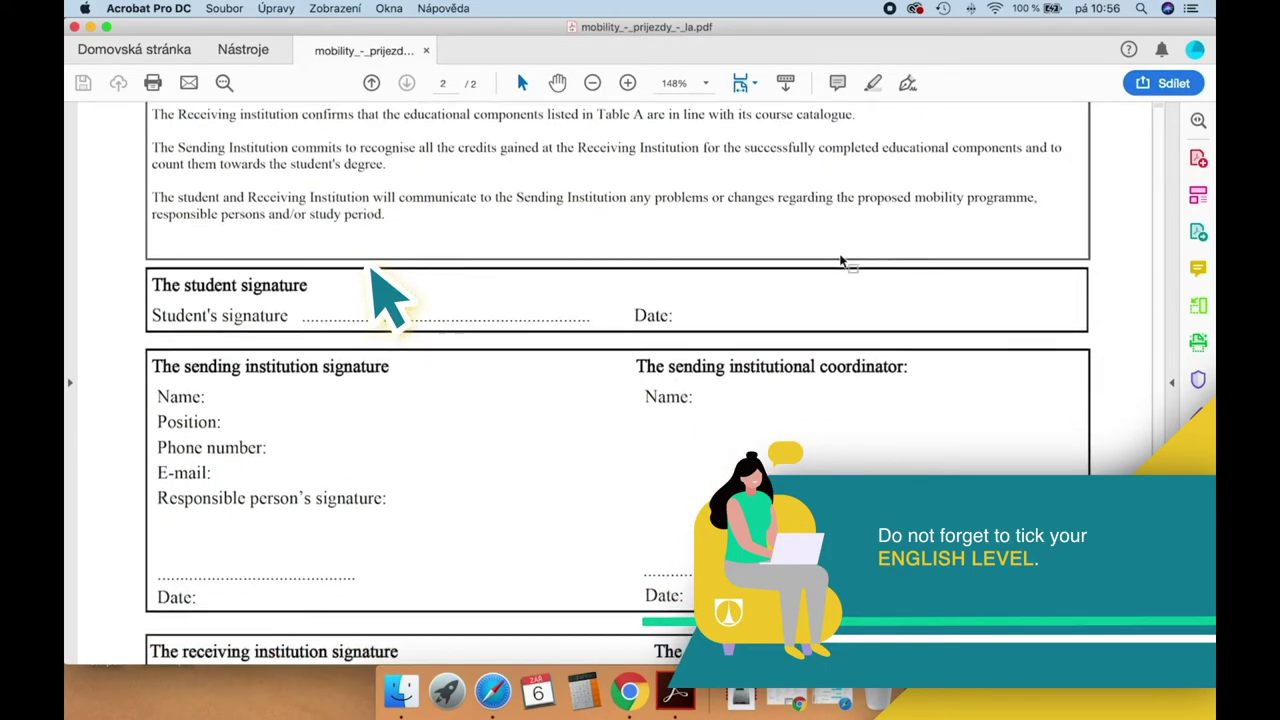
{"action": "scroll", "coordinate": [840, 255], "scroll_direction": "down", "scroll_amount": 9}
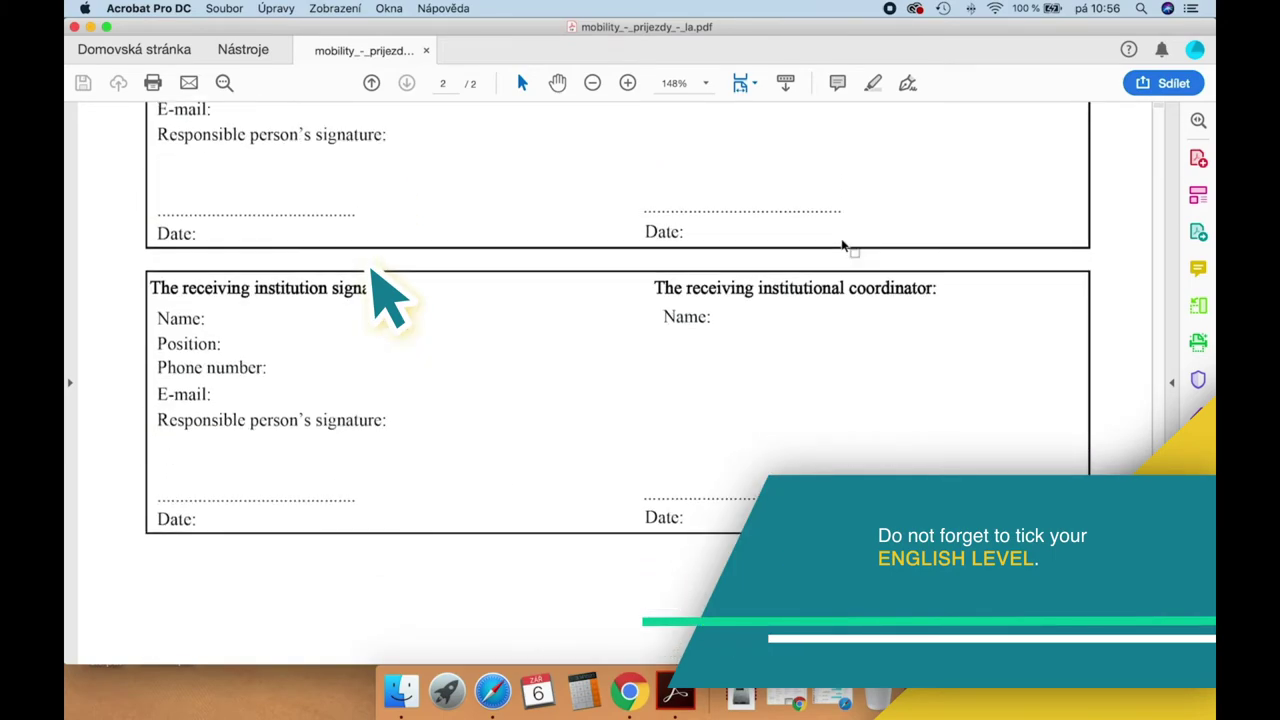